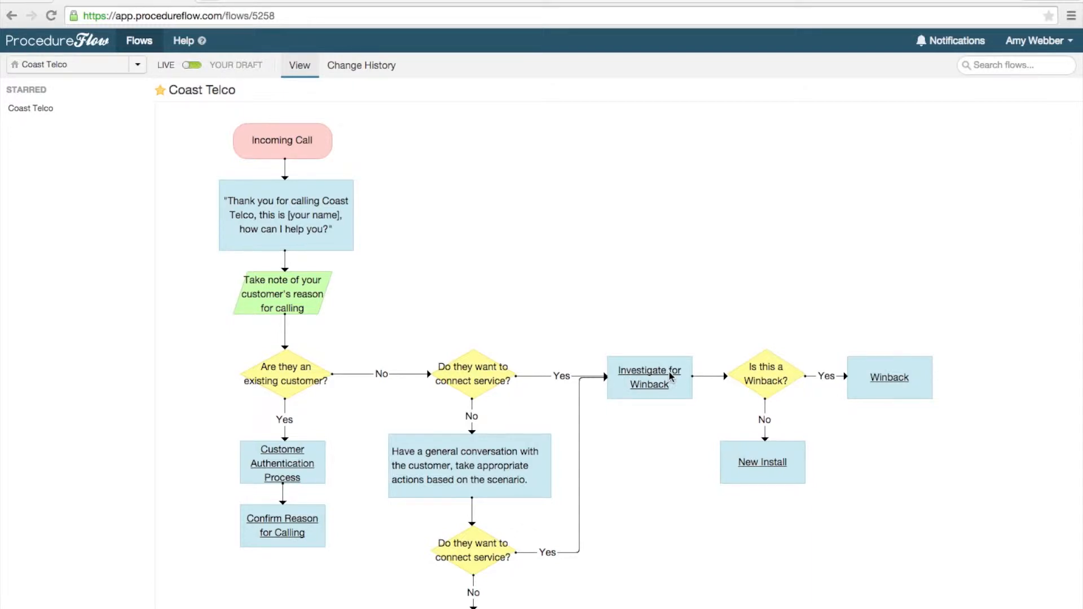
# Step: Open the Winback Explained page through the Investigate for Winback flow and read its text and diagram
pyautogui.click(672, 378)
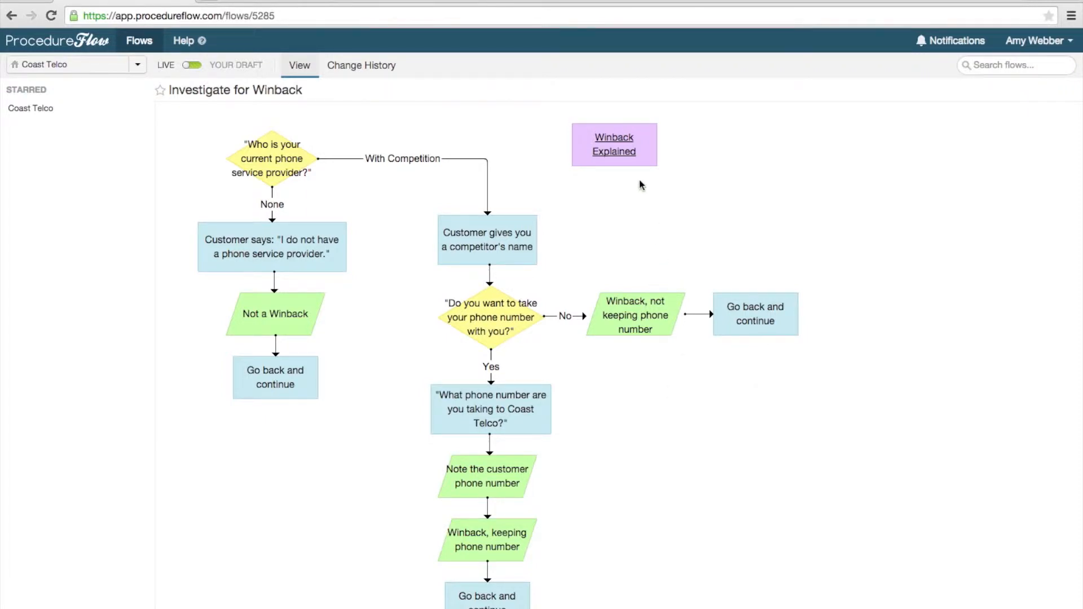
pyautogui.click(630, 158)
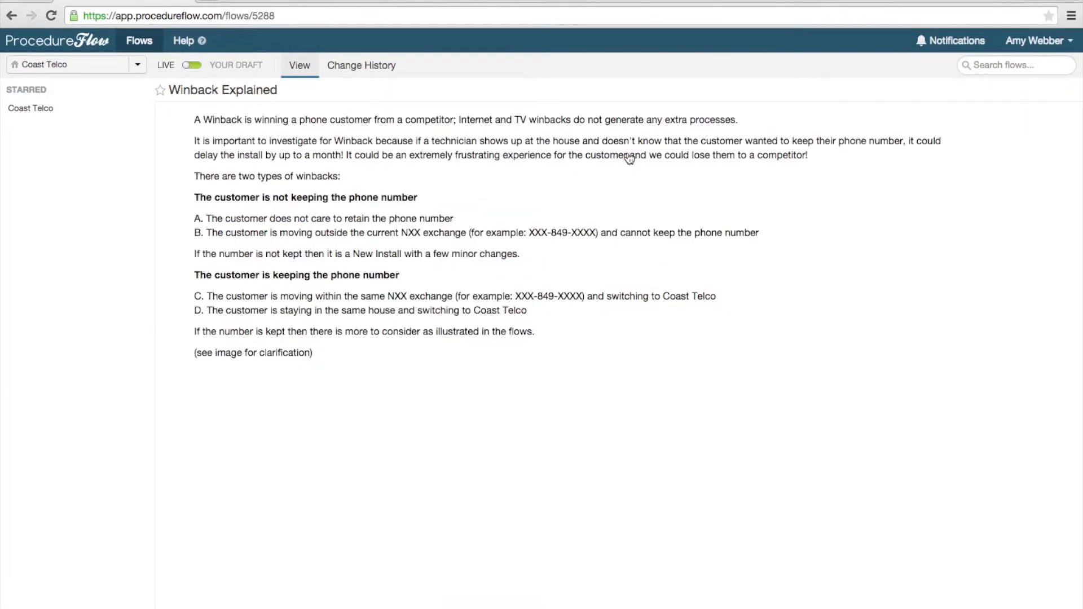
pyautogui.scroll(-5, 629, 156)
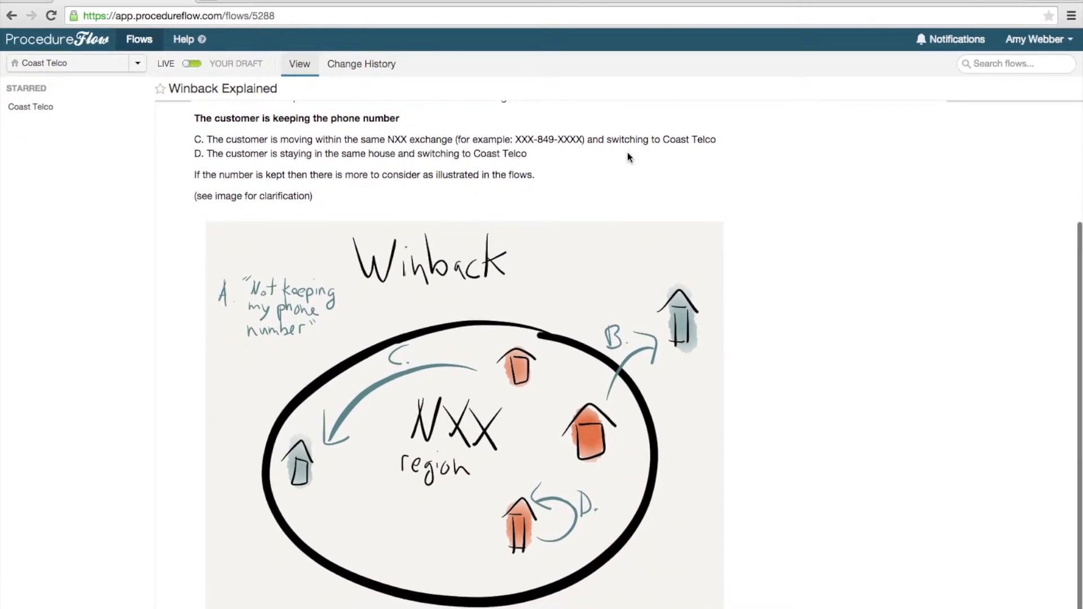
pyautogui.scroll(1, 627, 153)
pyautogui.scroll(4, 627, 152)
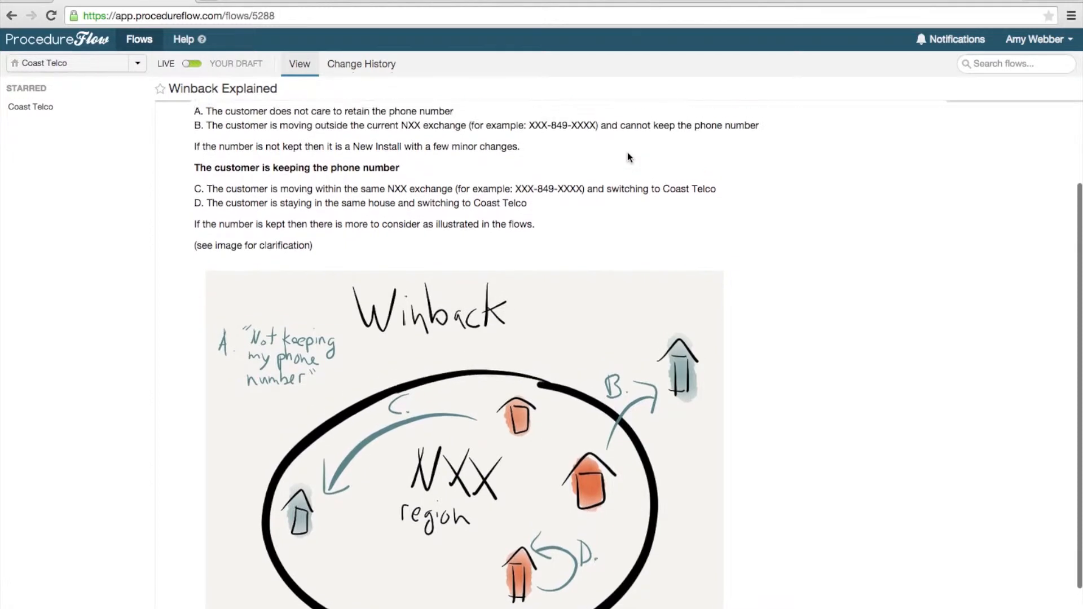
pyautogui.scroll(1, 627, 152)
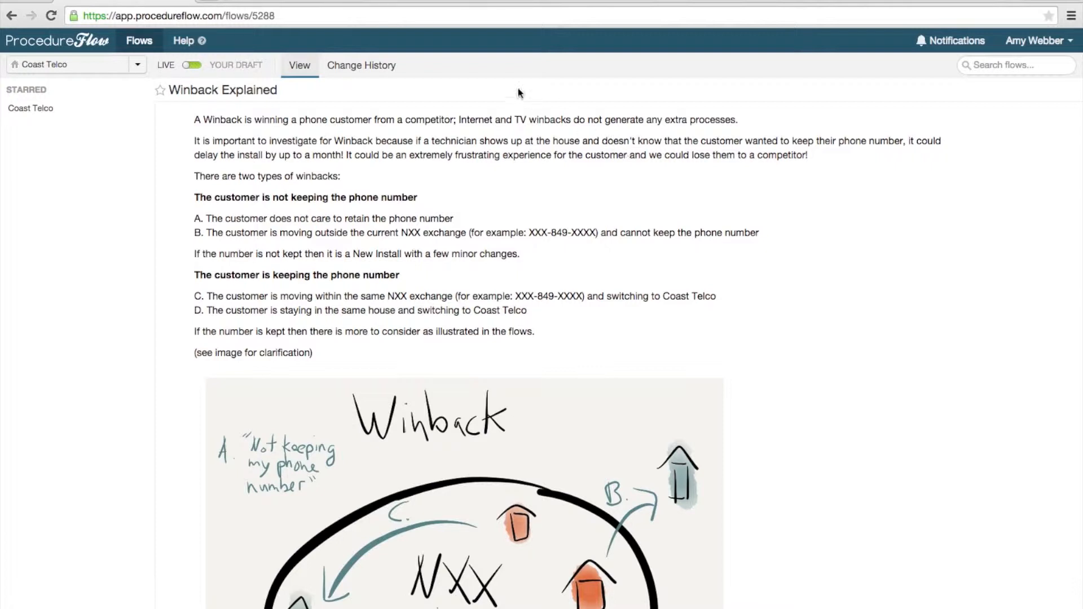
# Step: Return to the Coast Telco flow and open Gather Customer Information through the New Install flow
pyautogui.click(8, 16)
pyautogui.click(9, 16)
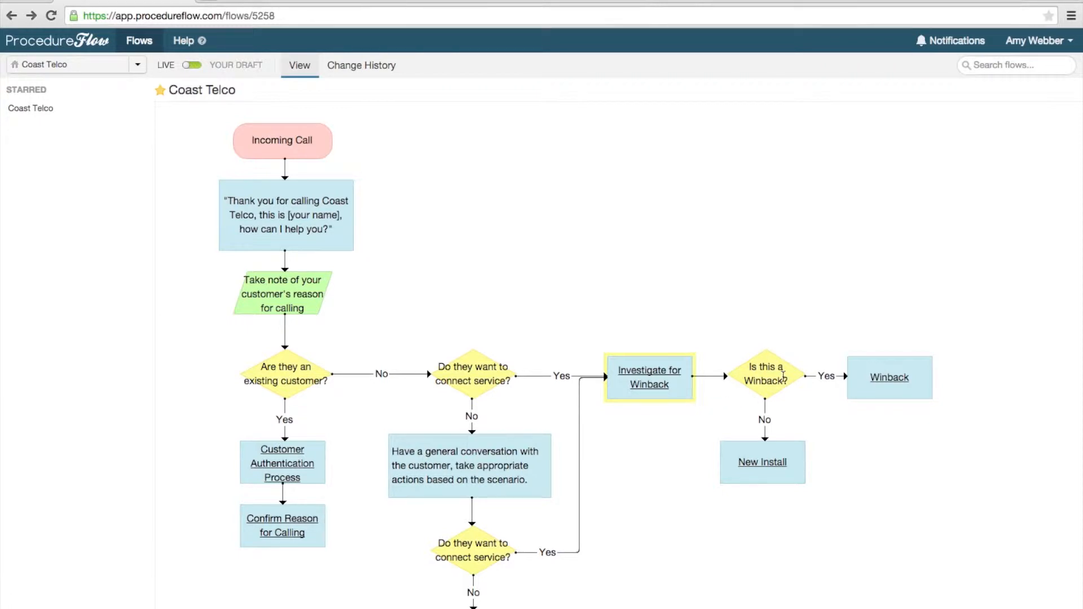
pyautogui.click(773, 468)
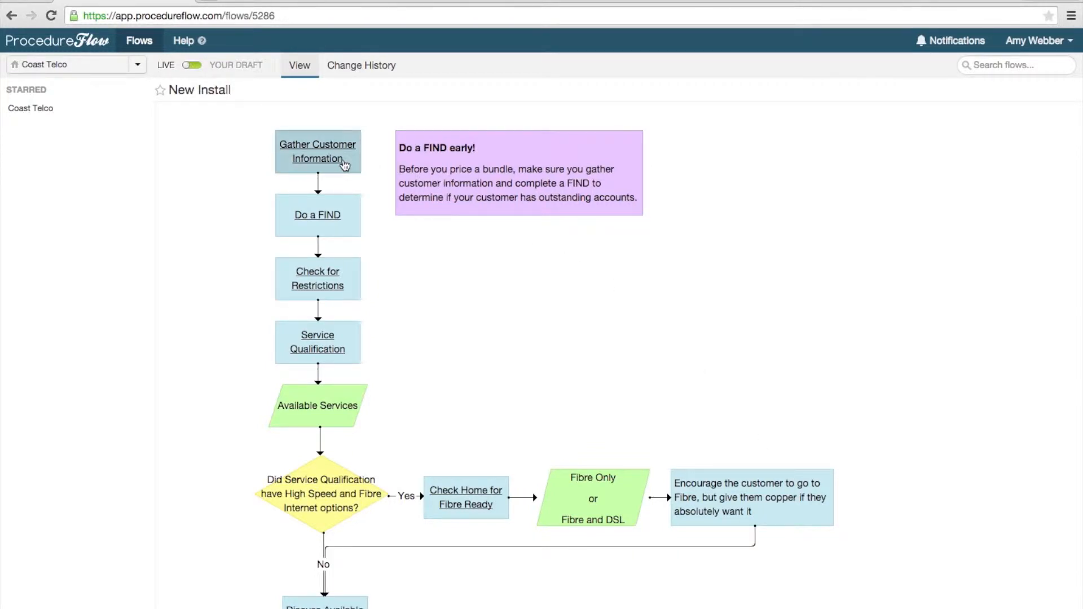
pyautogui.click(345, 165)
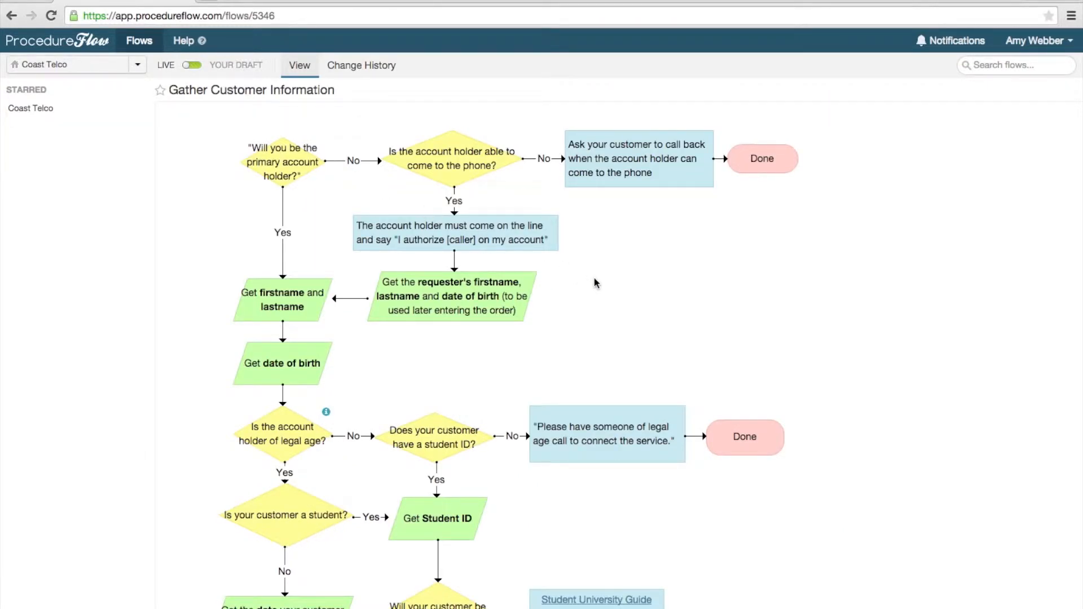
# Step: Examine the whole Gather Customer Information flow, from the account holder question to its final step
pyautogui.scroll(-2, 596, 283)
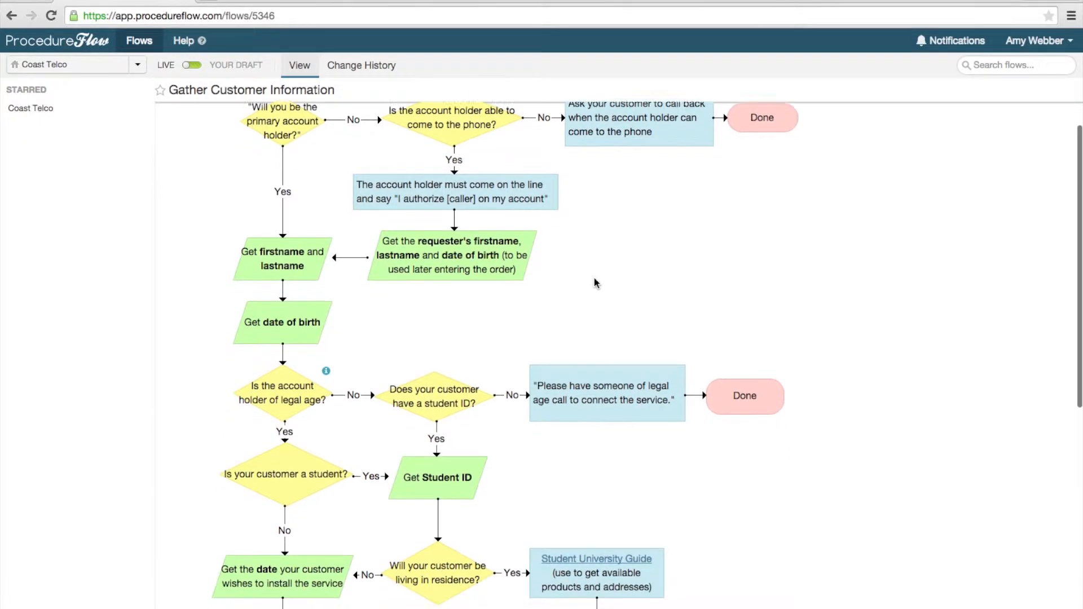
pyautogui.scroll(-1, 596, 283)
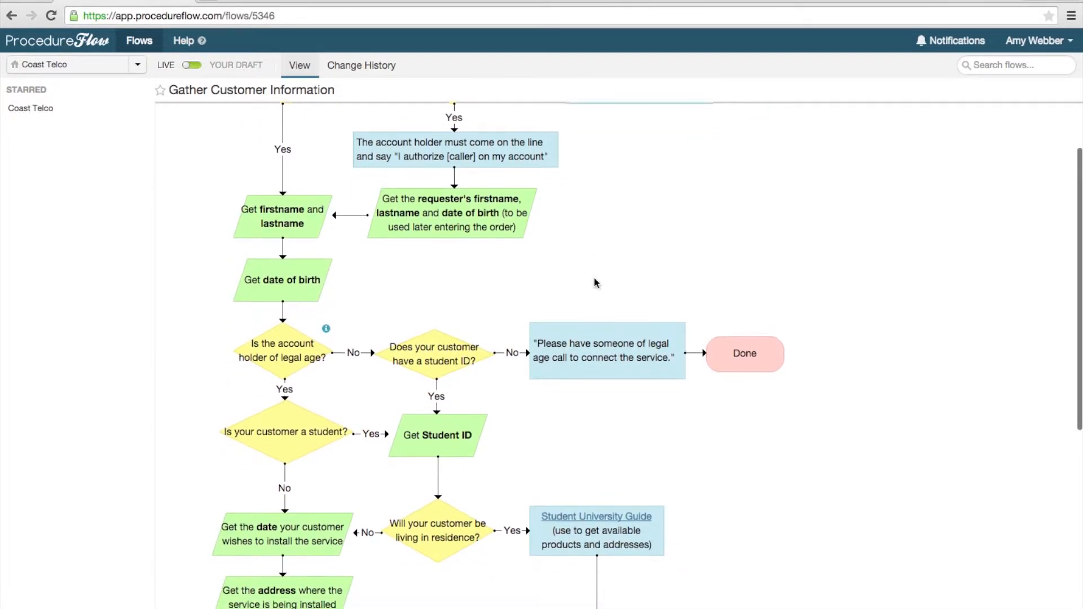
pyautogui.scroll(-2, 597, 283)
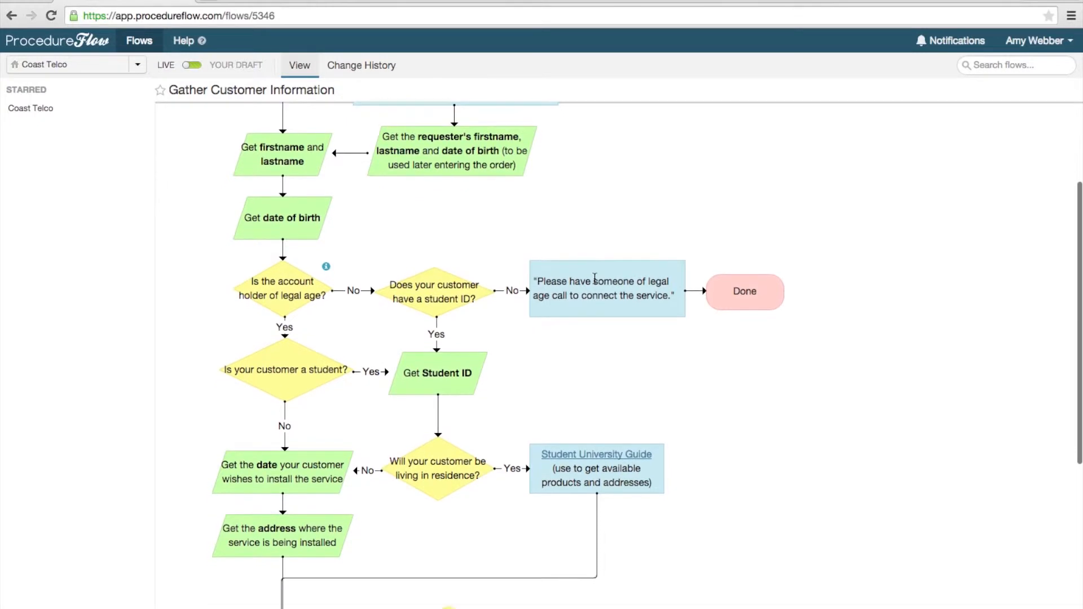
pyautogui.scroll(-3, 596, 284)
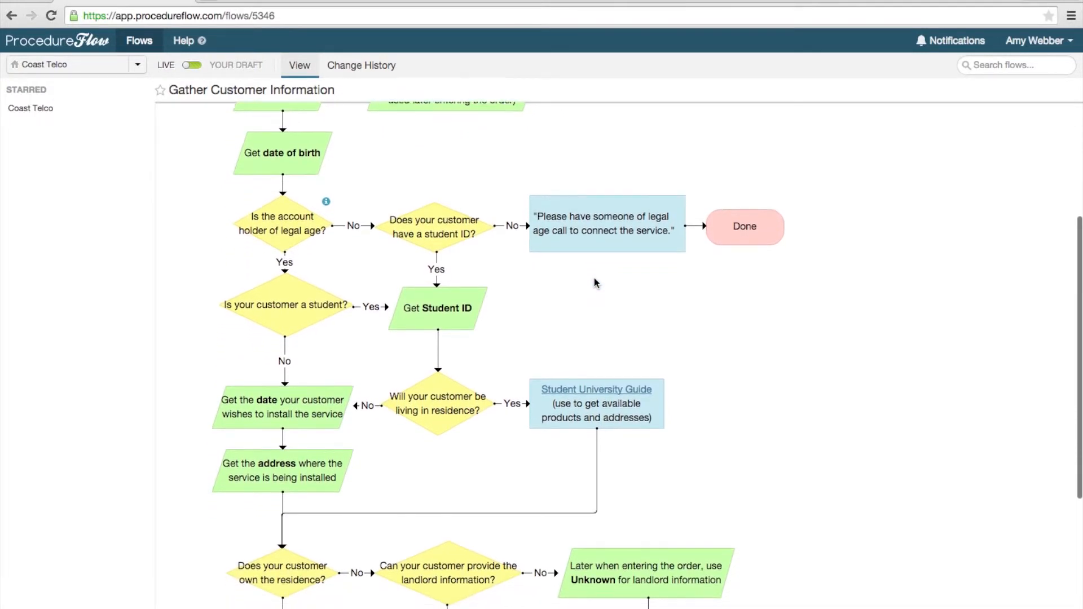
pyautogui.scroll(-1, 597, 284)
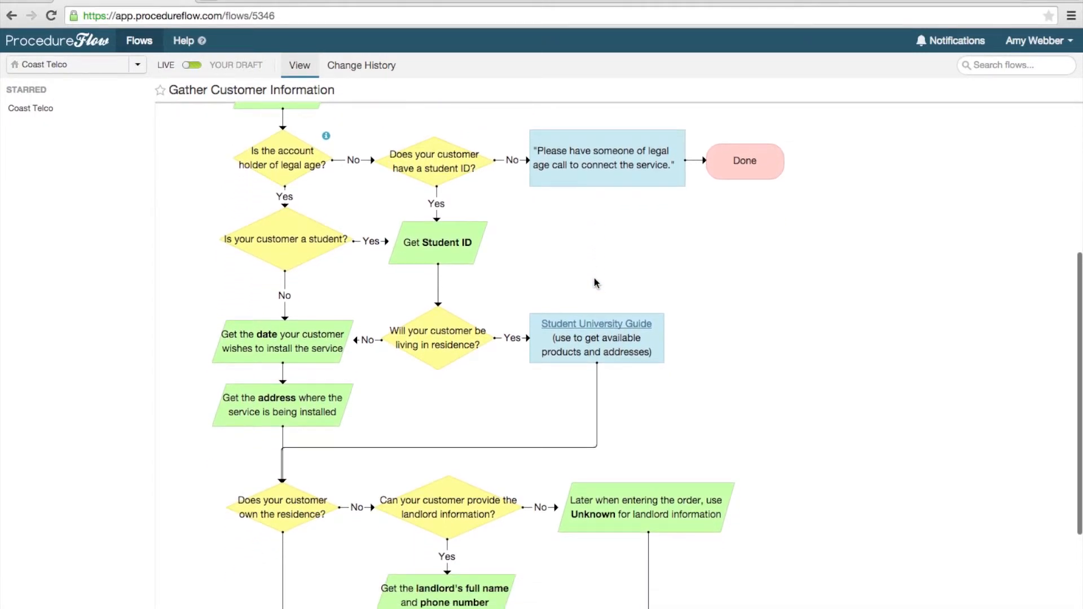
pyautogui.scroll(-3, 595, 283)
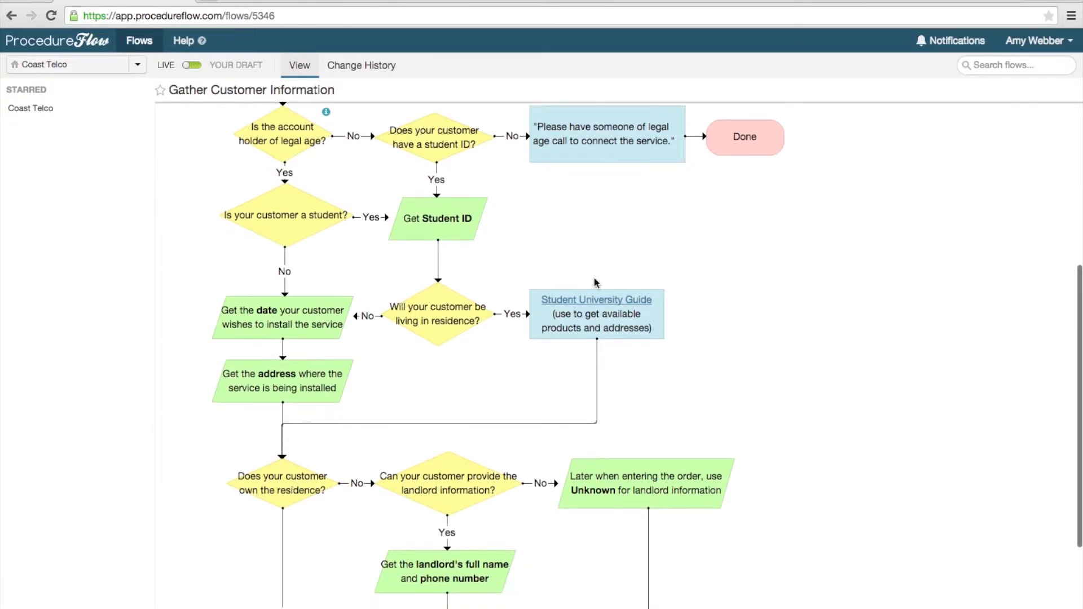
pyautogui.scroll(-2, 595, 278)
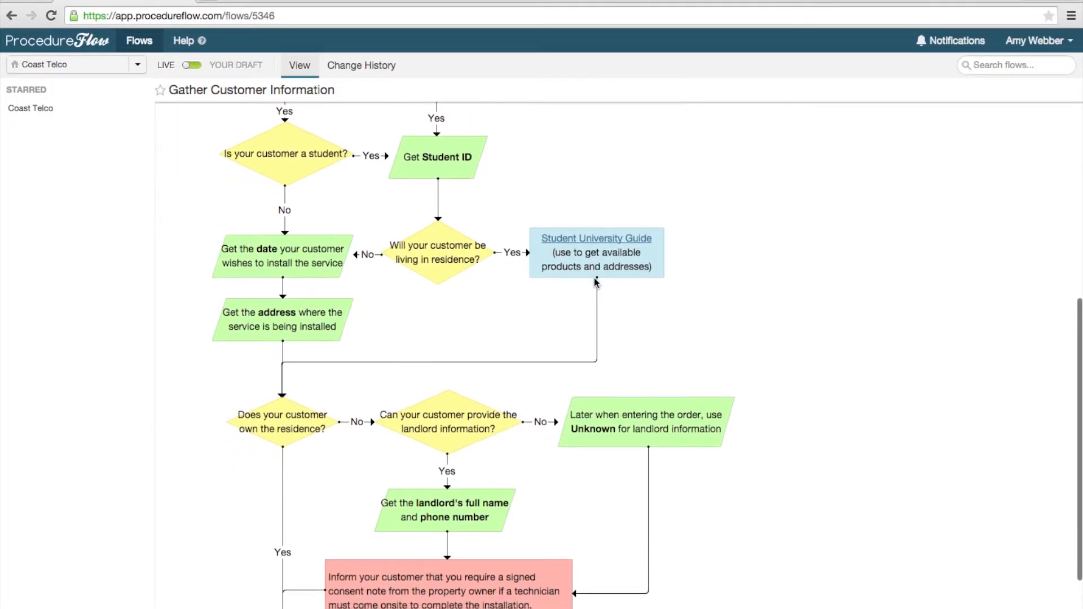
pyautogui.scroll(-3, 595, 284)
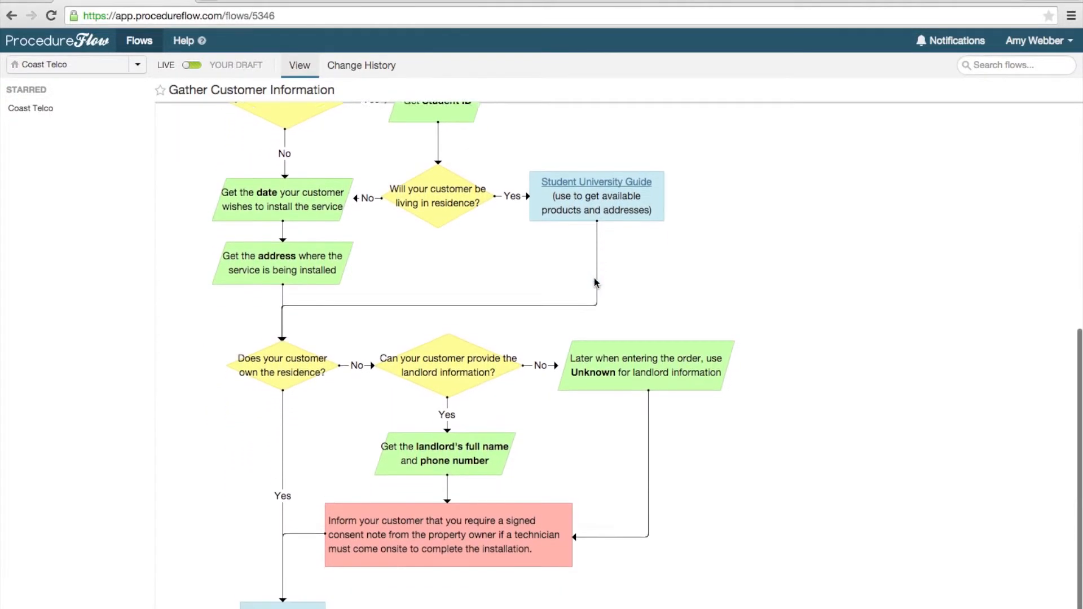
pyautogui.scroll(-1, 595, 283)
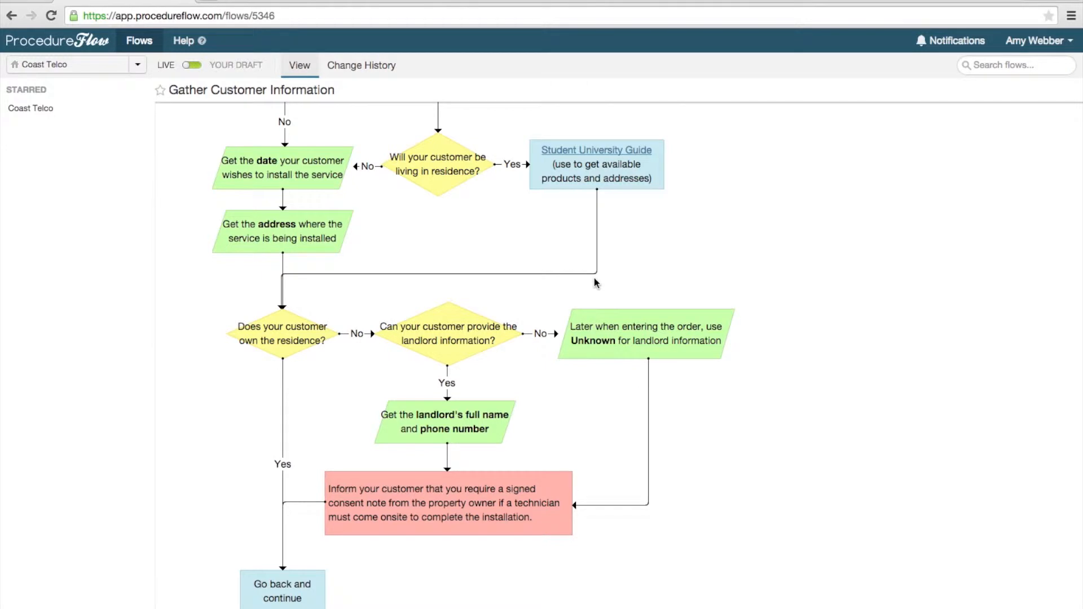
pyautogui.scroll(8, 596, 282)
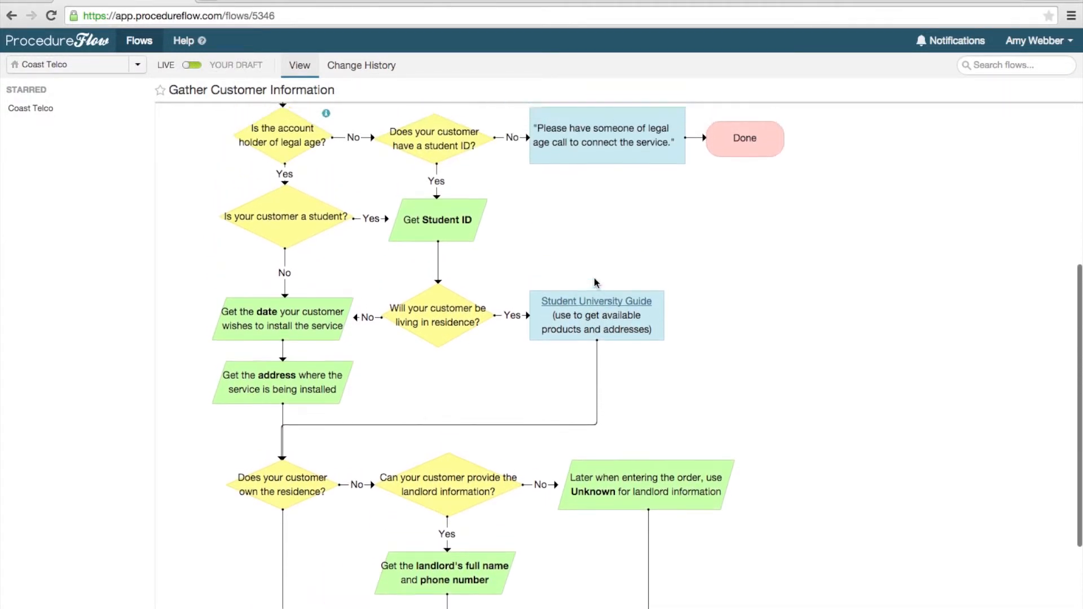
pyautogui.scroll(8, 596, 282)
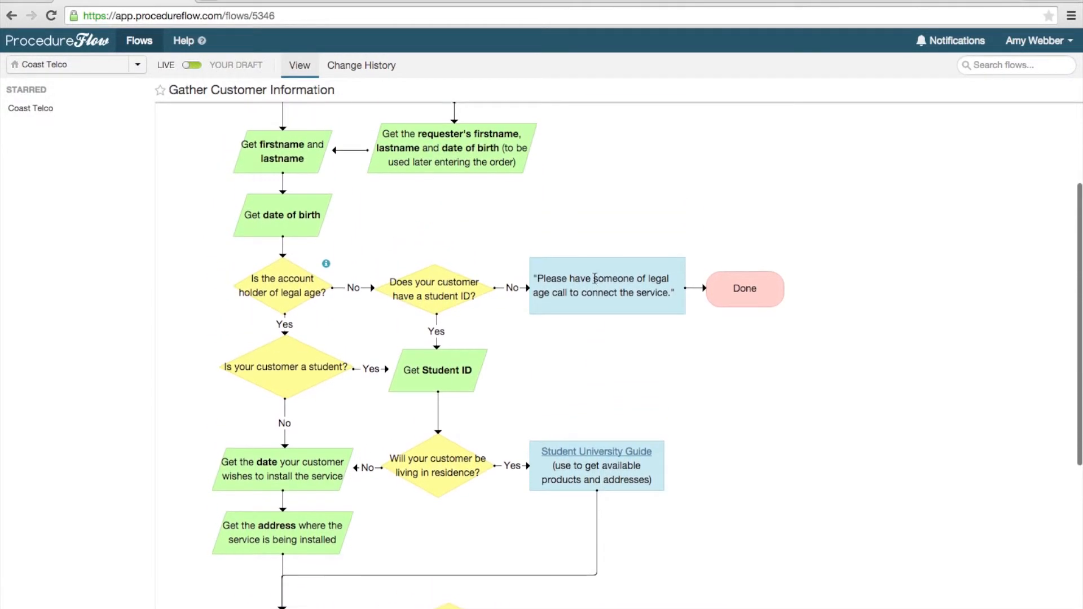
pyautogui.scroll(7, 596, 280)
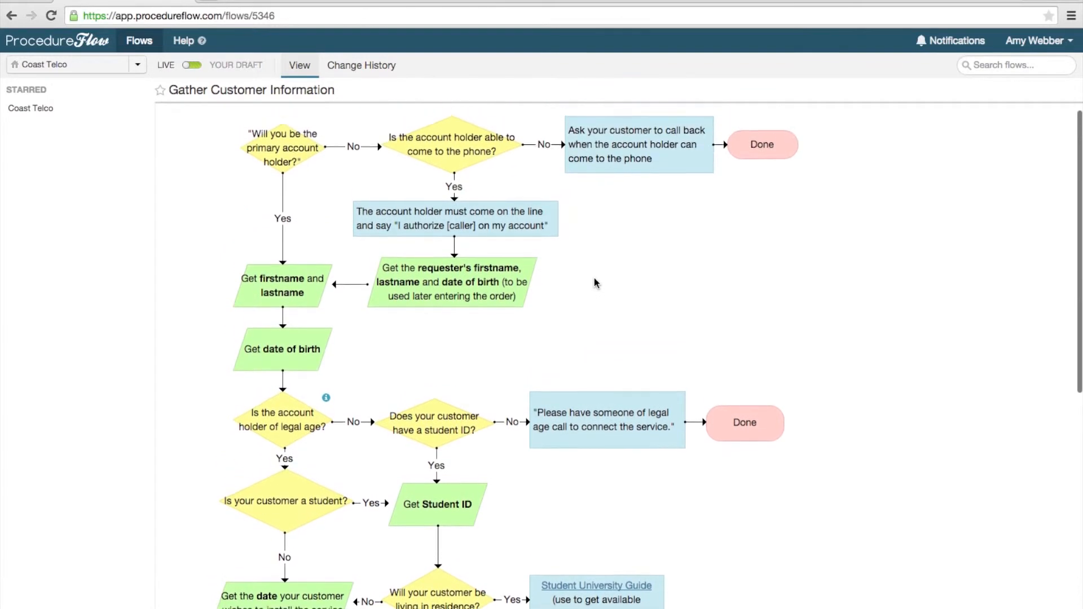
pyautogui.scroll(1, 596, 282)
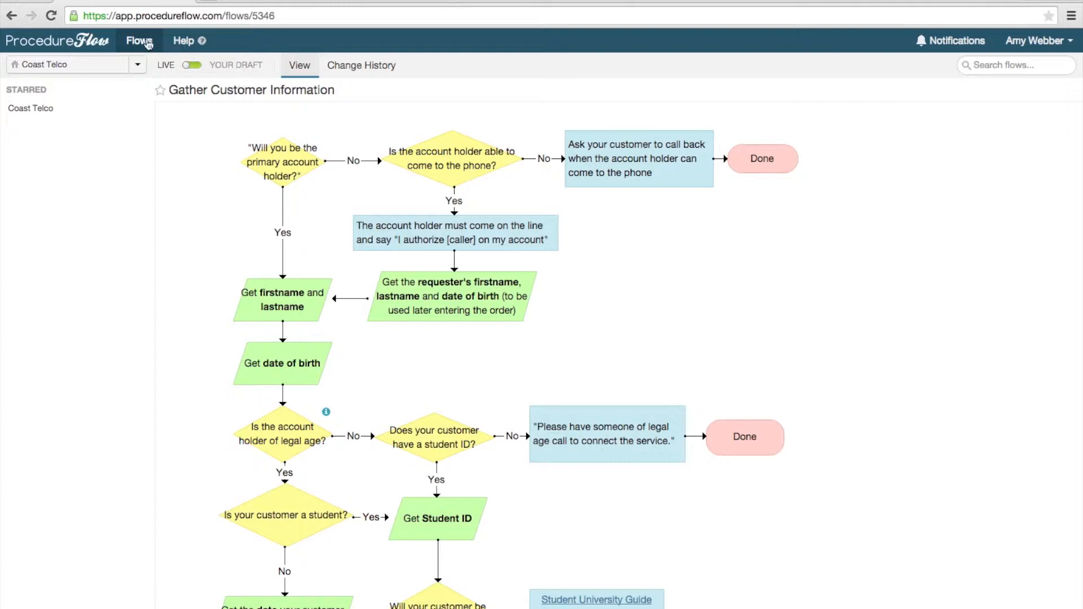
# Step: Go back to the New Install flow and open its linked Pricing flow
pyautogui.click(12, 16)
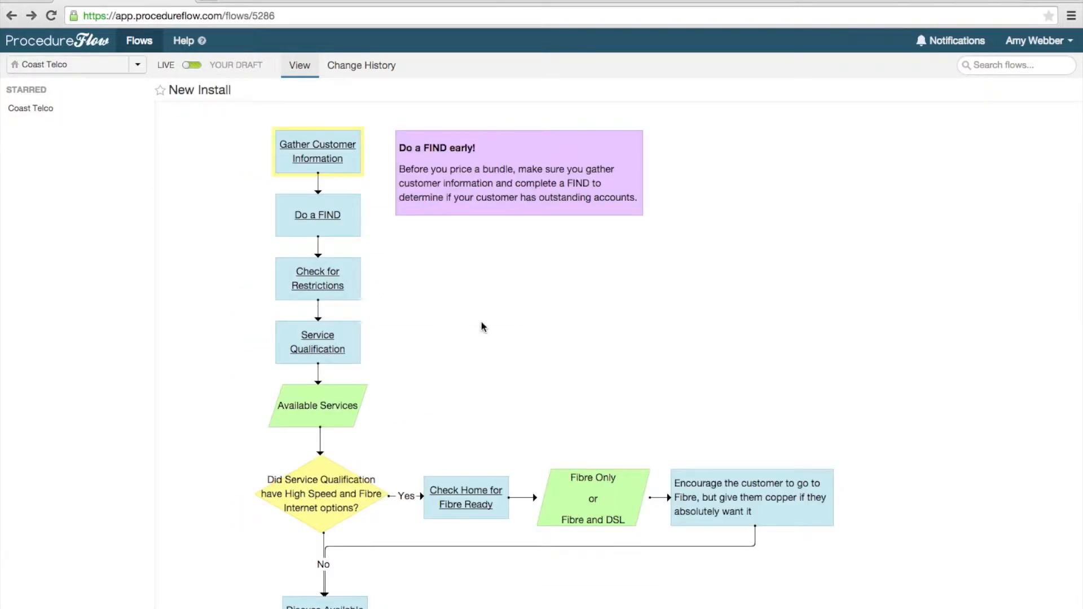
pyautogui.scroll(-5, 482, 327)
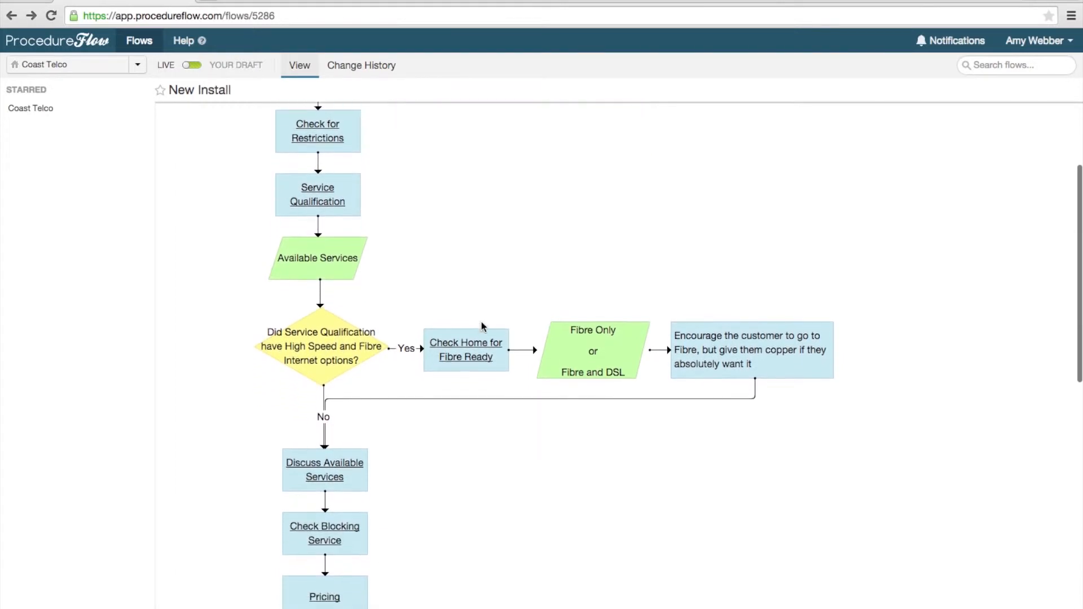
pyautogui.scroll(-2, 483, 325)
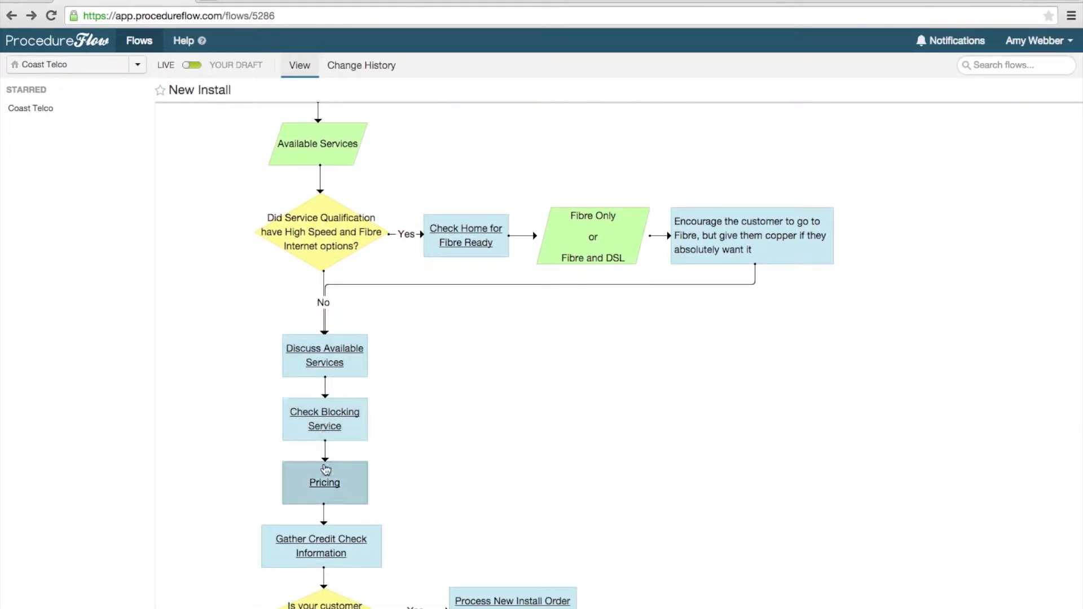
pyautogui.click(326, 482)
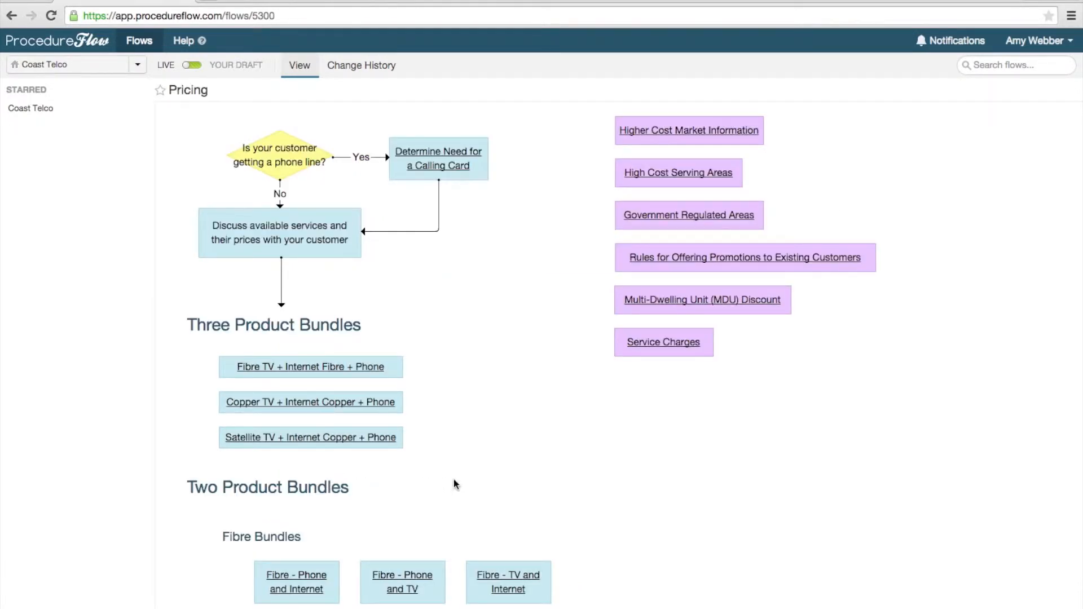
# Step: Open the Standalone Copper Internet flow from the Standalone Products section of the Pricing flow
pyautogui.scroll(-5, 454, 479)
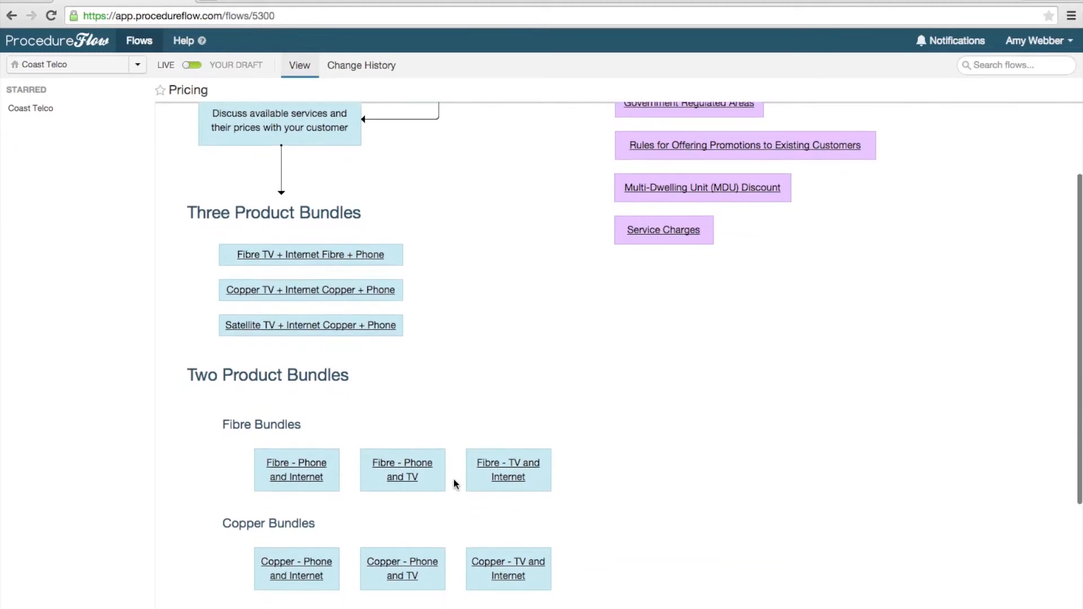
pyautogui.scroll(-1, 453, 479)
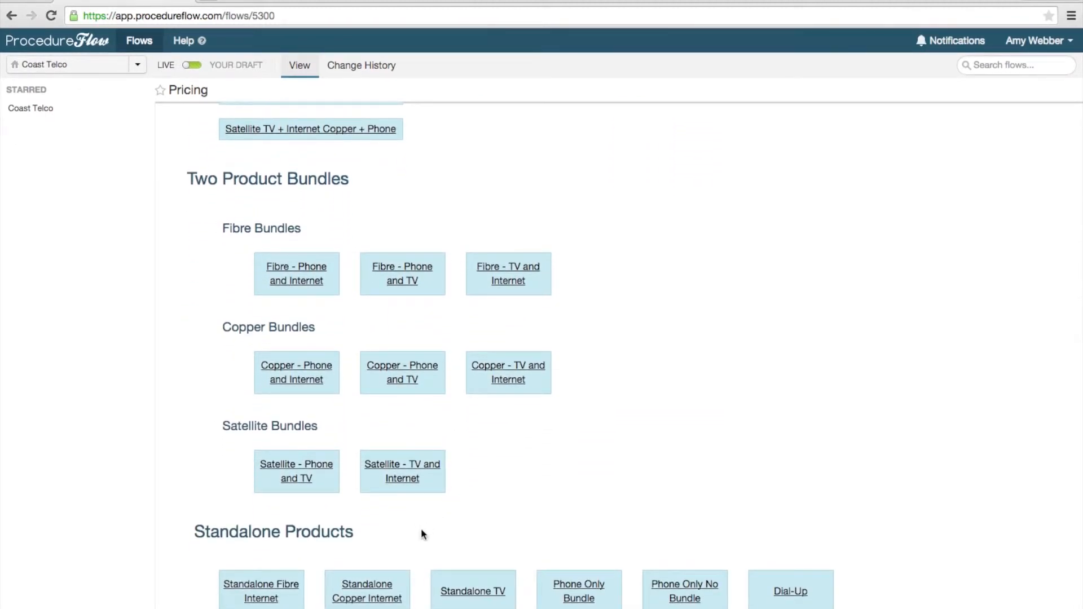
pyautogui.click(379, 591)
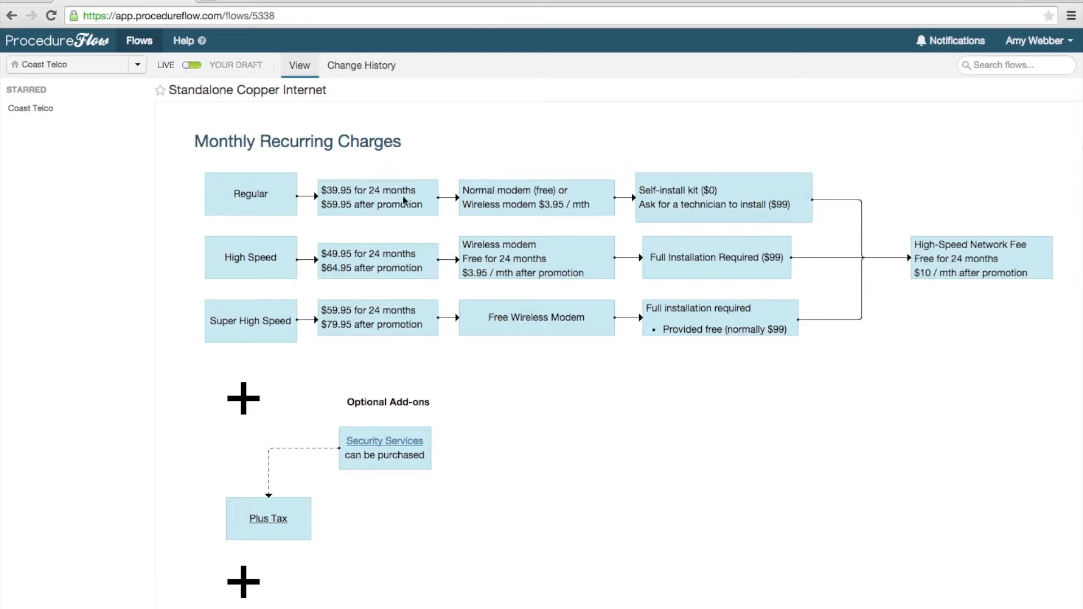
# Step: Edit the draft of the Standalone Copper Internet flow, setting the High Speed price after promotion to $69.95
pyautogui.click(248, 67)
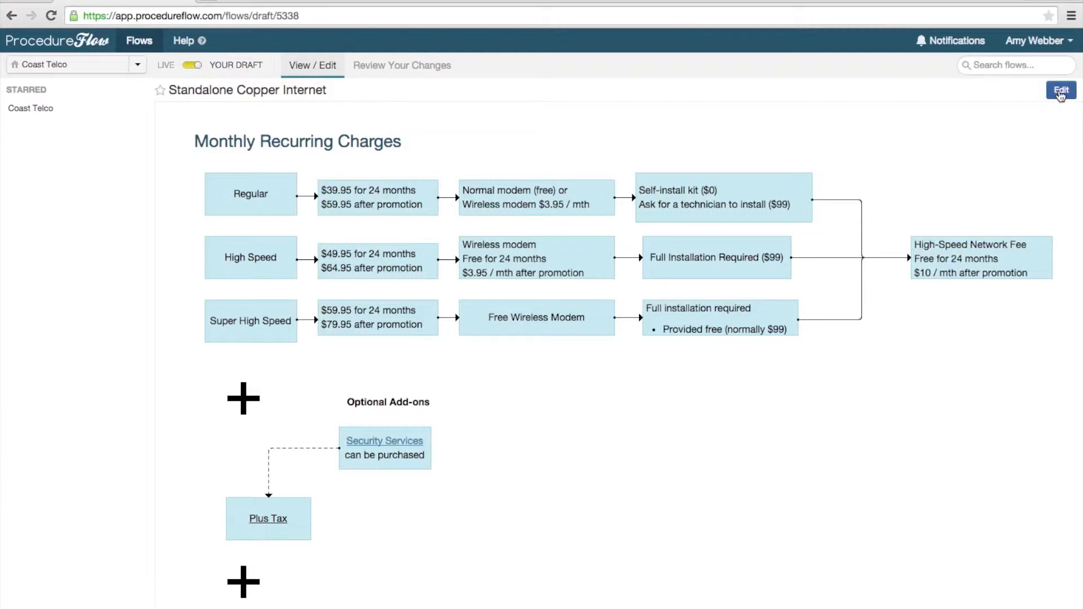
pyautogui.click(1060, 92)
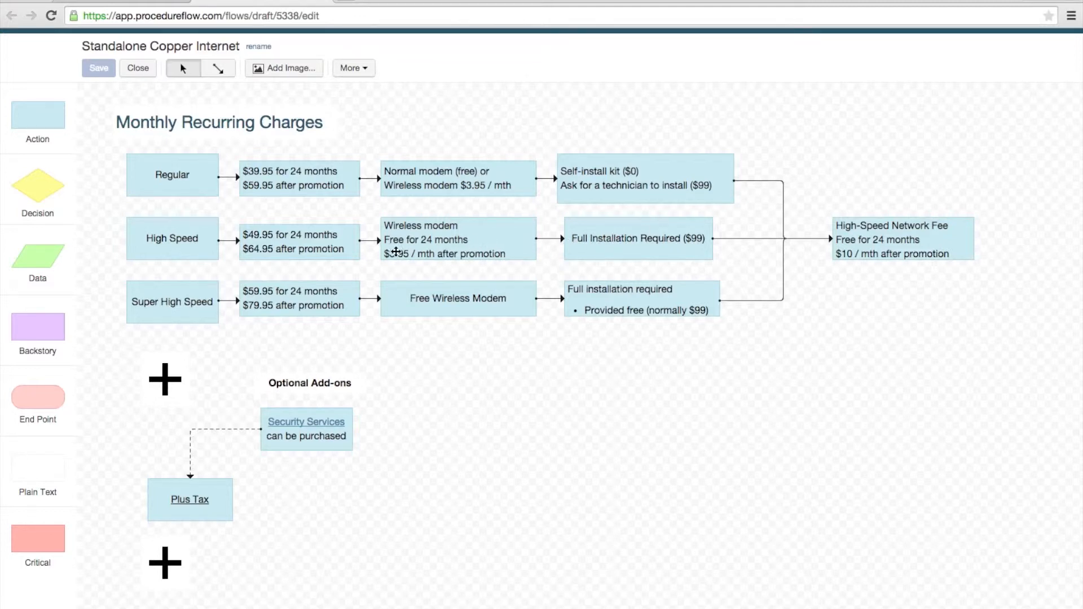
pyautogui.doubleClick(341, 251)
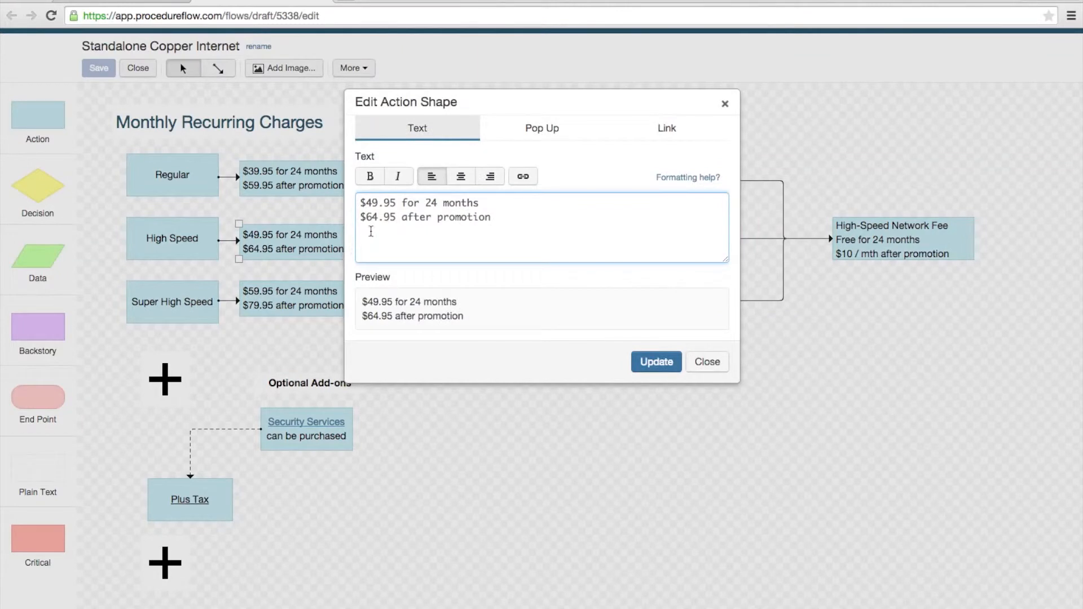
pyautogui.click(377, 219)
pyautogui.press('BackSpace')
pyautogui.write('9')
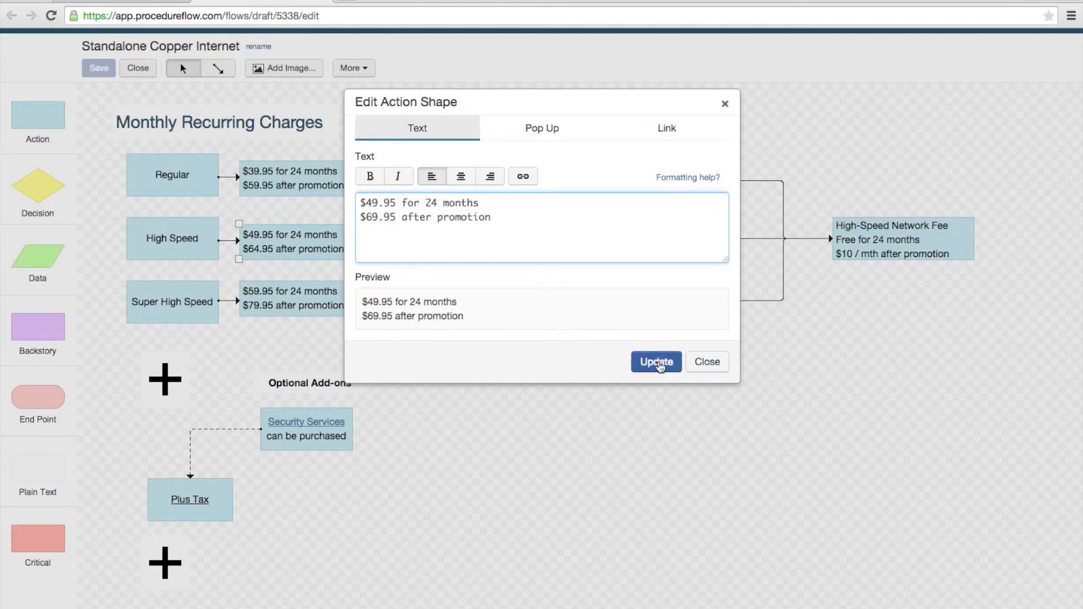
pyautogui.click(658, 361)
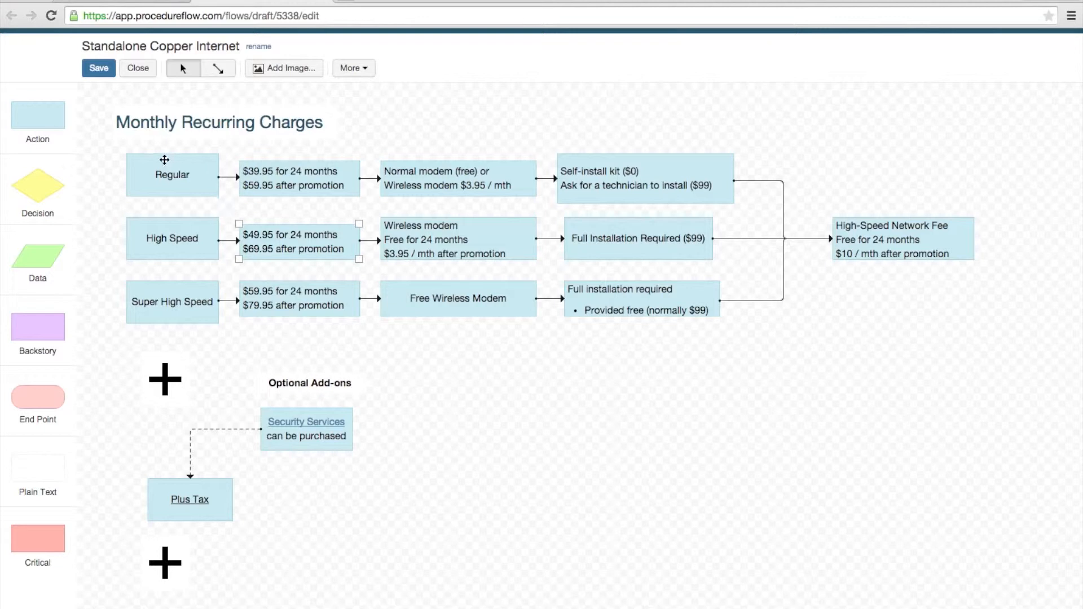
# Step: Add an action shape beside Security Services under Optional Add-ons, linked to a new flow named Add Firewall
pyautogui.moveTo(23, 118); pyautogui.dragTo(430, 428)
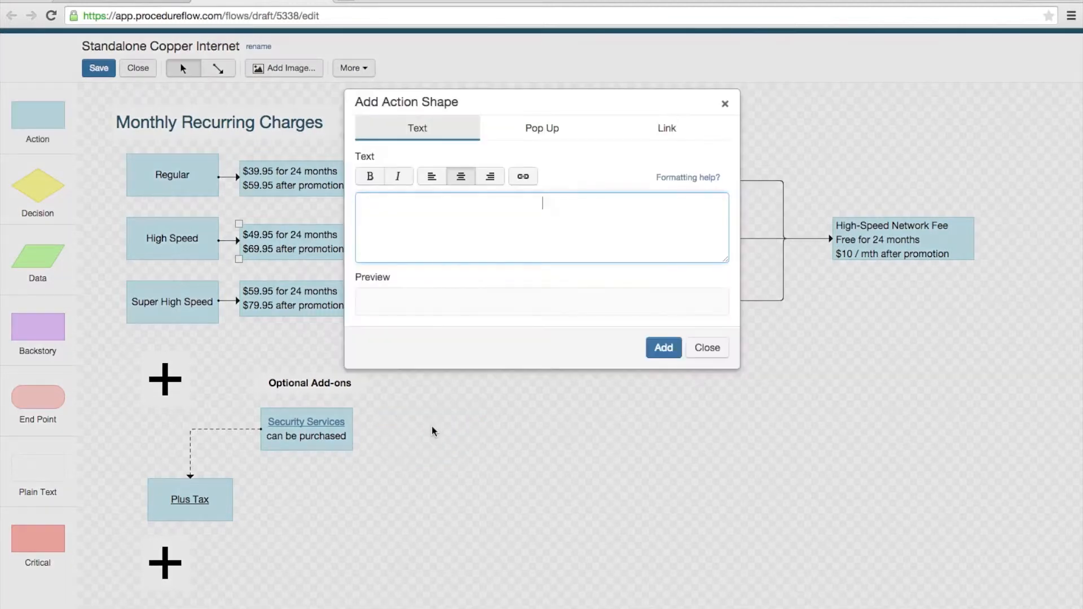
pyautogui.write('Add Firewall')
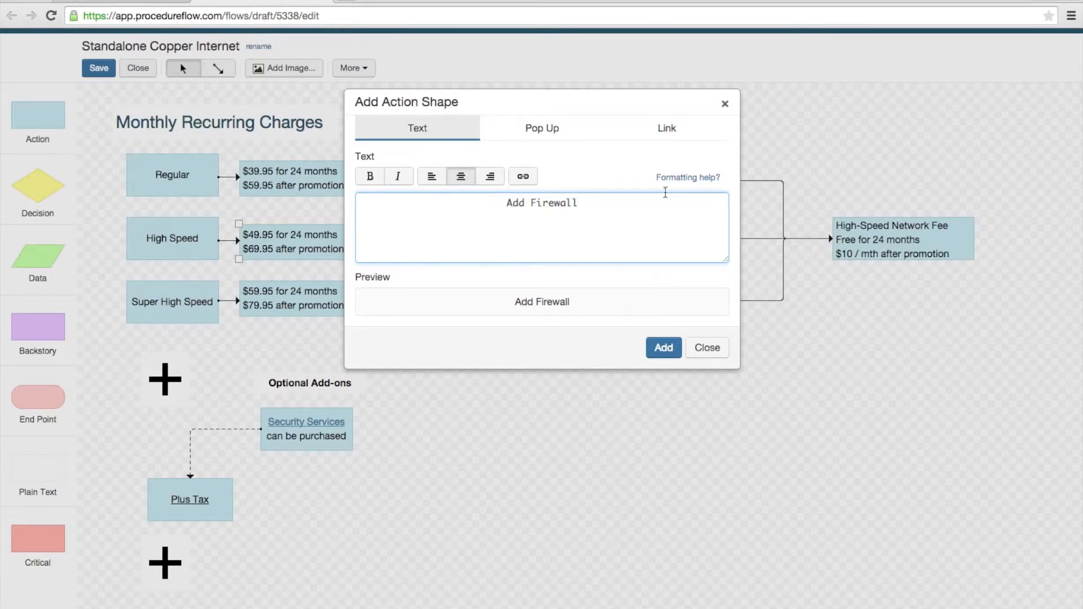
pyautogui.click(671, 135)
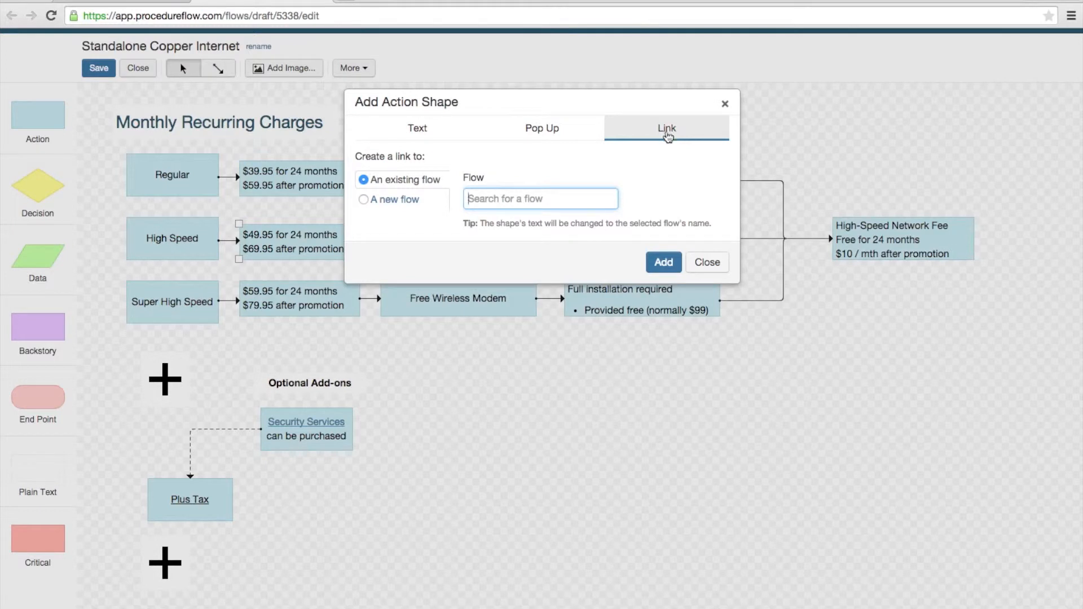
pyautogui.click(364, 201)
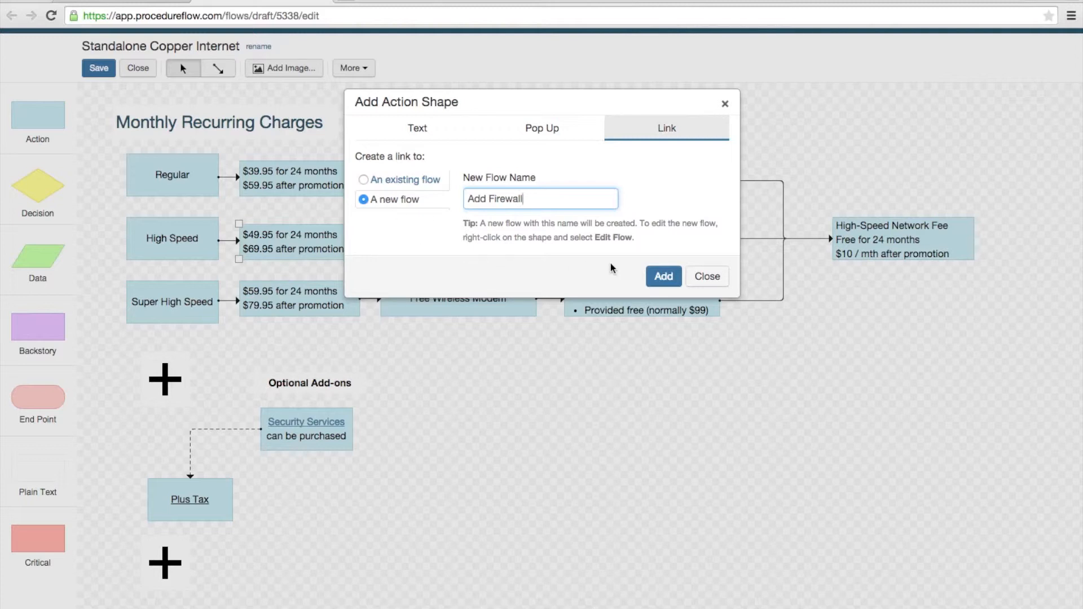
pyautogui.click(663, 277)
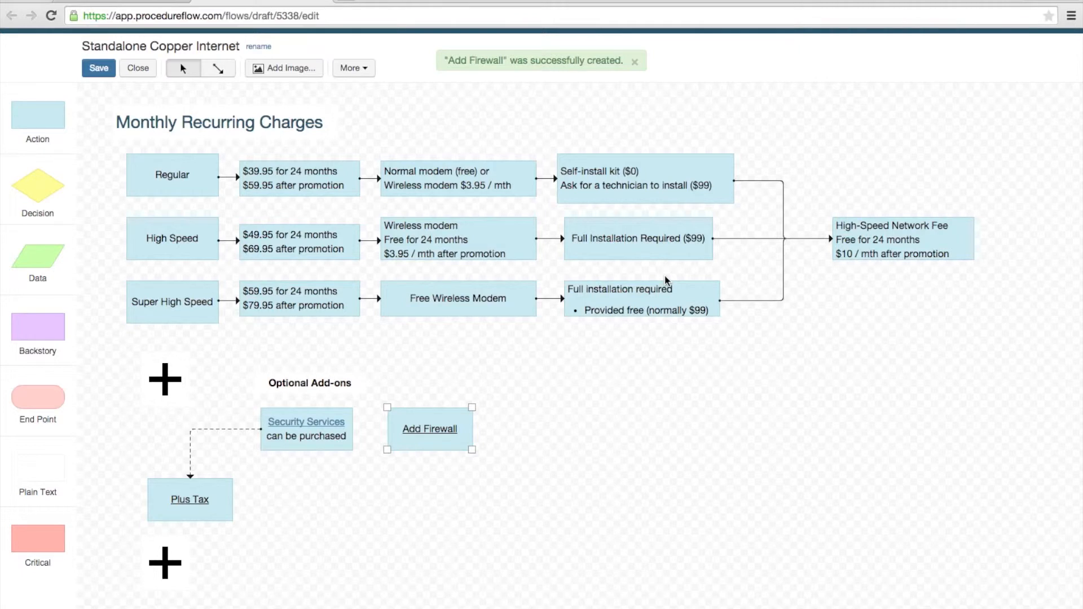
# Step: Connect the Security Services shape to Add Firewall with an arrow and shift Add Firewall slightly closer to it
pyautogui.click(227, 73)
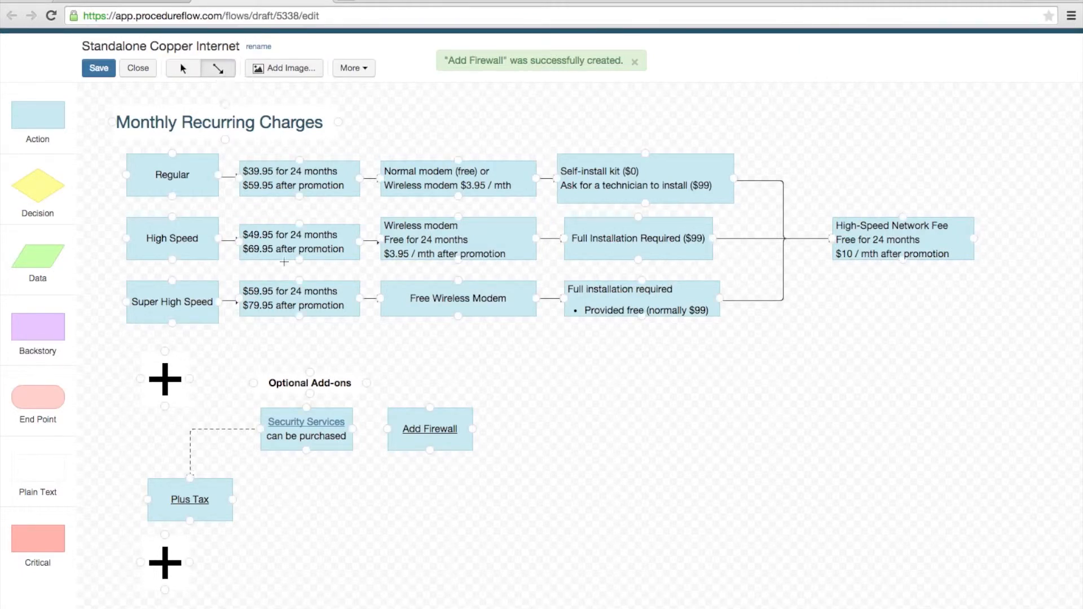
pyautogui.moveTo(353, 429); pyautogui.dragTo(386, 429)
pyautogui.click(191, 75)
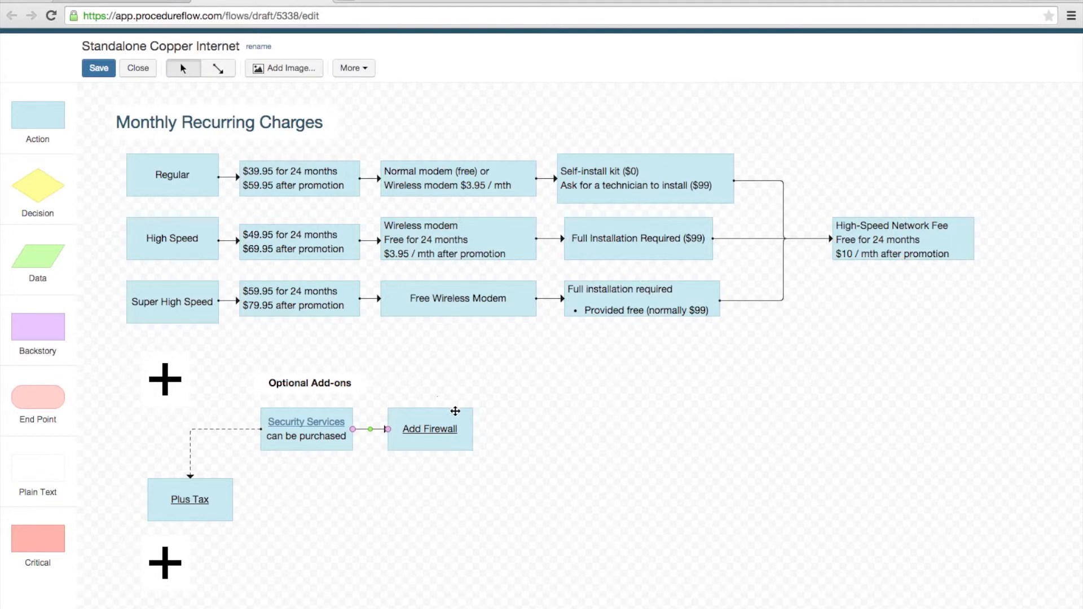
pyautogui.moveTo(456, 411); pyautogui.dragTo(442, 410)
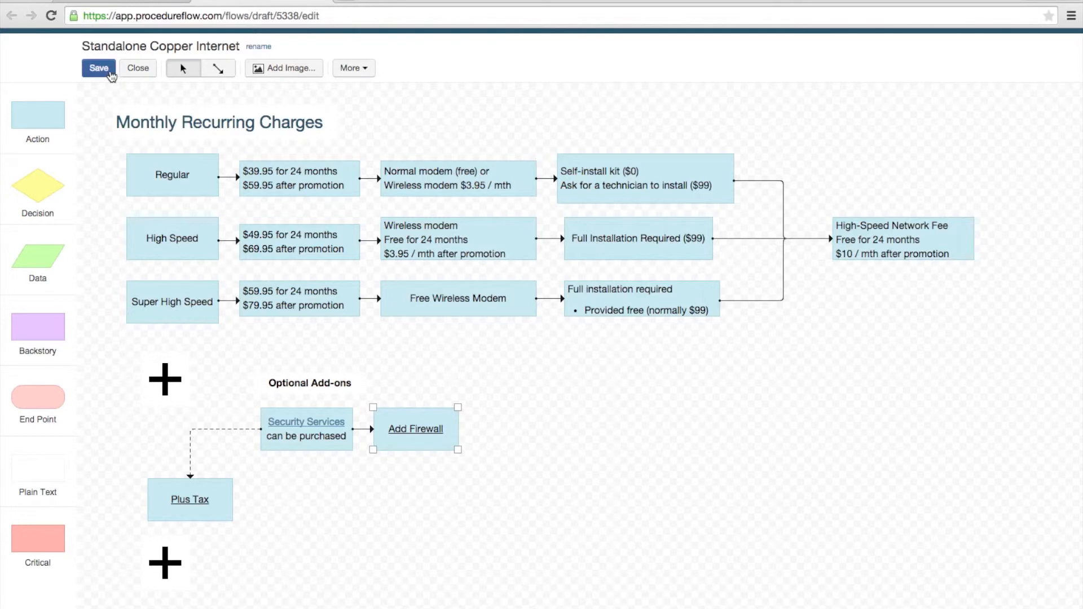
# Step: Save and close the draft, and submit it for approval with the reason "Corrected High Speed Internet Price and Added Firewall Subflow"
pyautogui.click(110, 74)
pyautogui.click(139, 68)
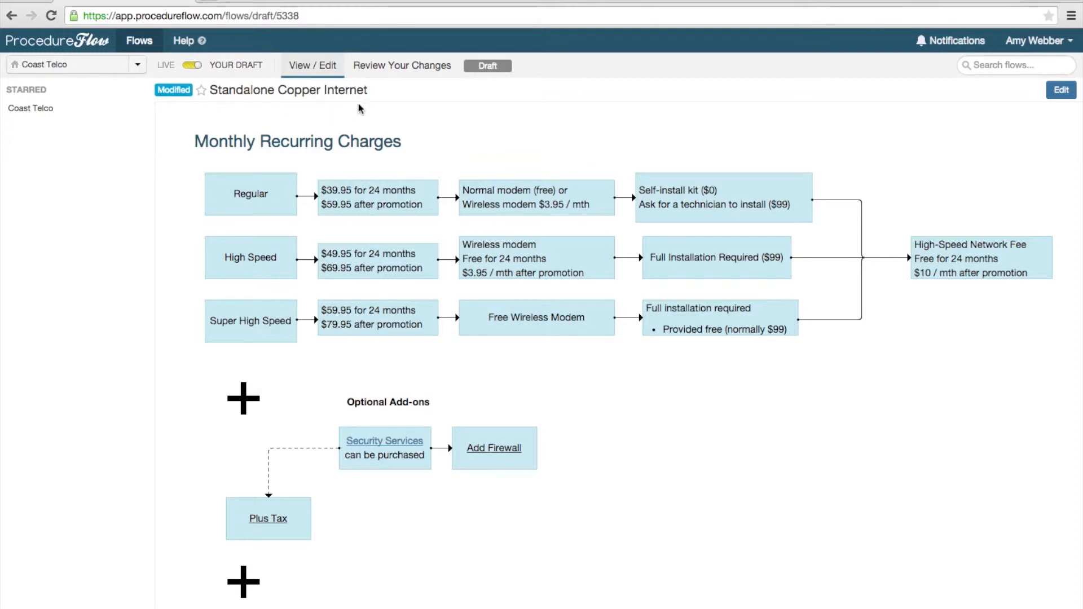
pyautogui.click(410, 72)
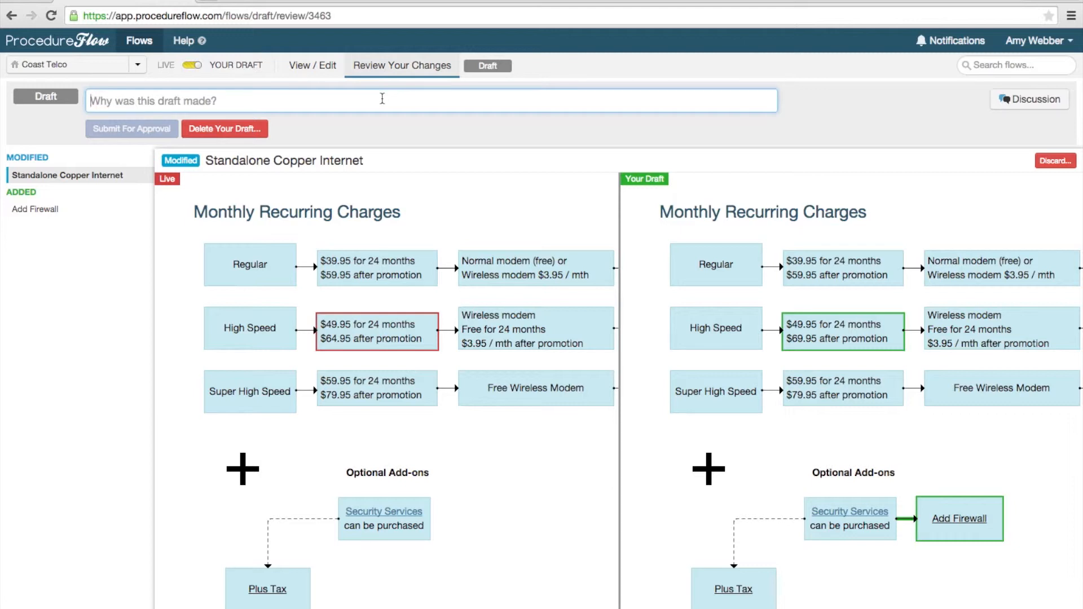
pyautogui.write('Corrected High Speed Internet Price and Added Firewall Subflow')
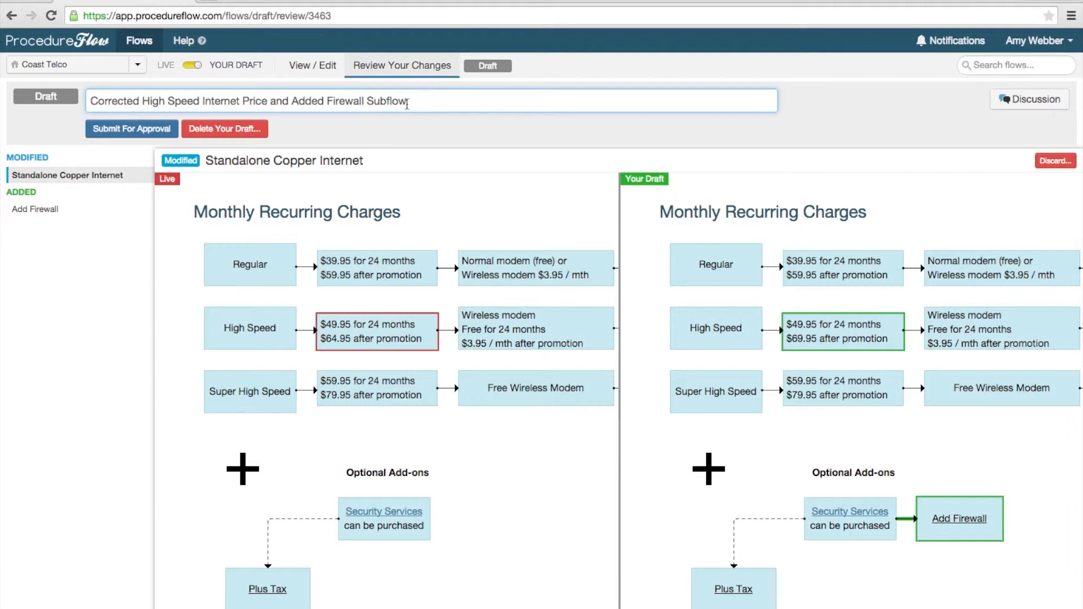
pyautogui.click(152, 129)
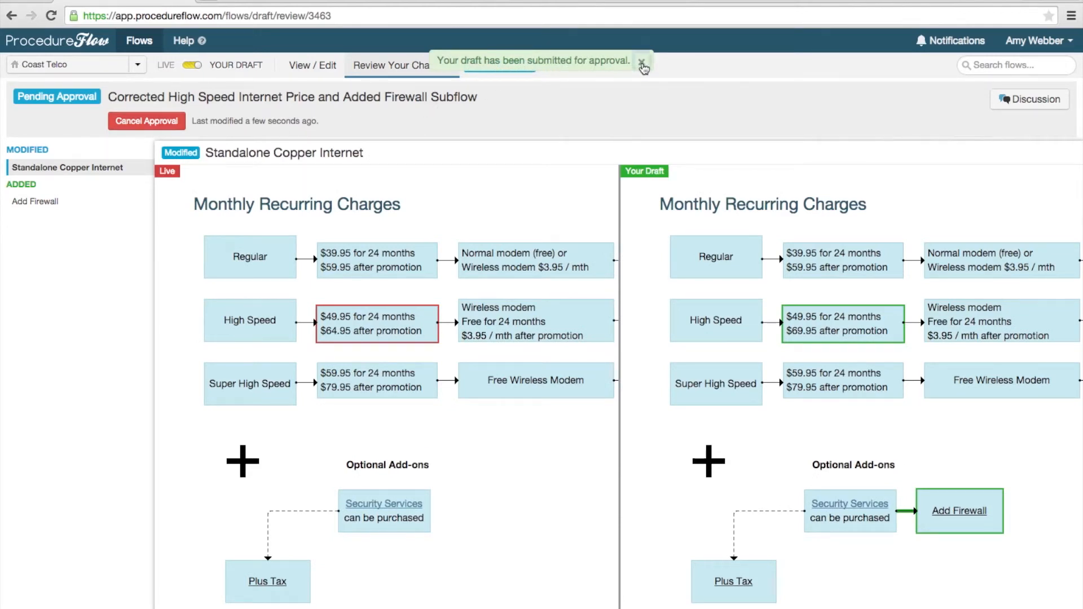
pyautogui.click(642, 63)
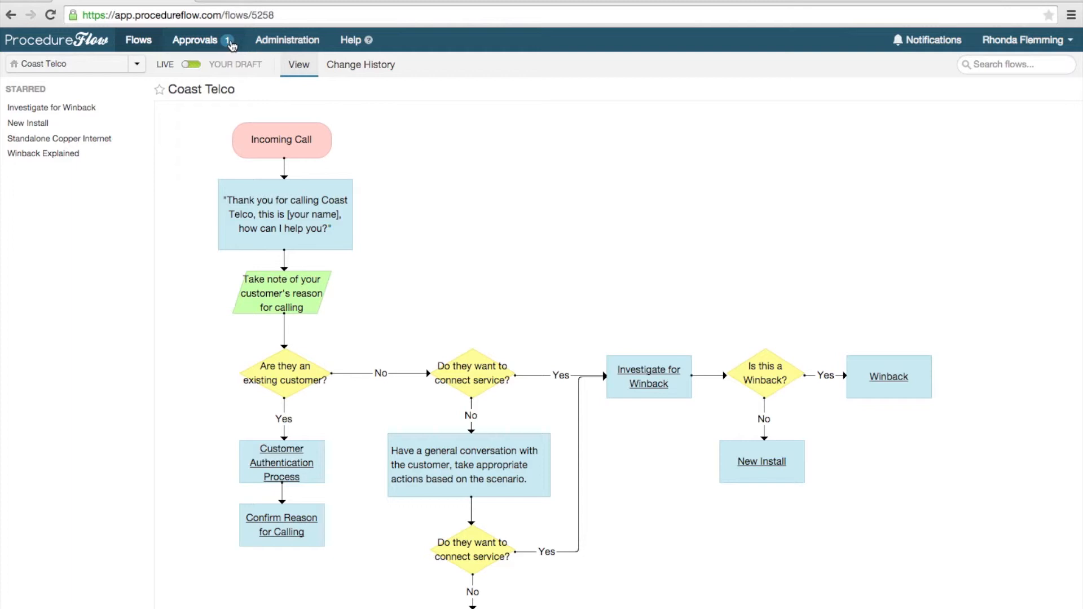
# Step: From the approver's account, review the pending Corrected High Speed Internet Price and Added Firewall Subflow draft and its discussion, and approve it with everyone notified
pyautogui.click(211, 45)
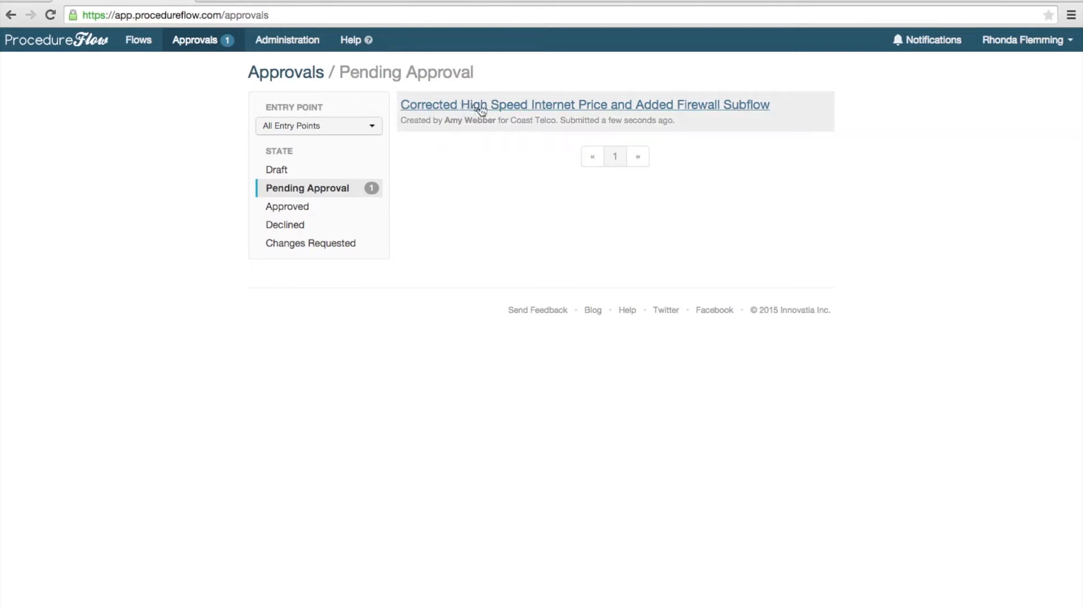
pyautogui.click(519, 108)
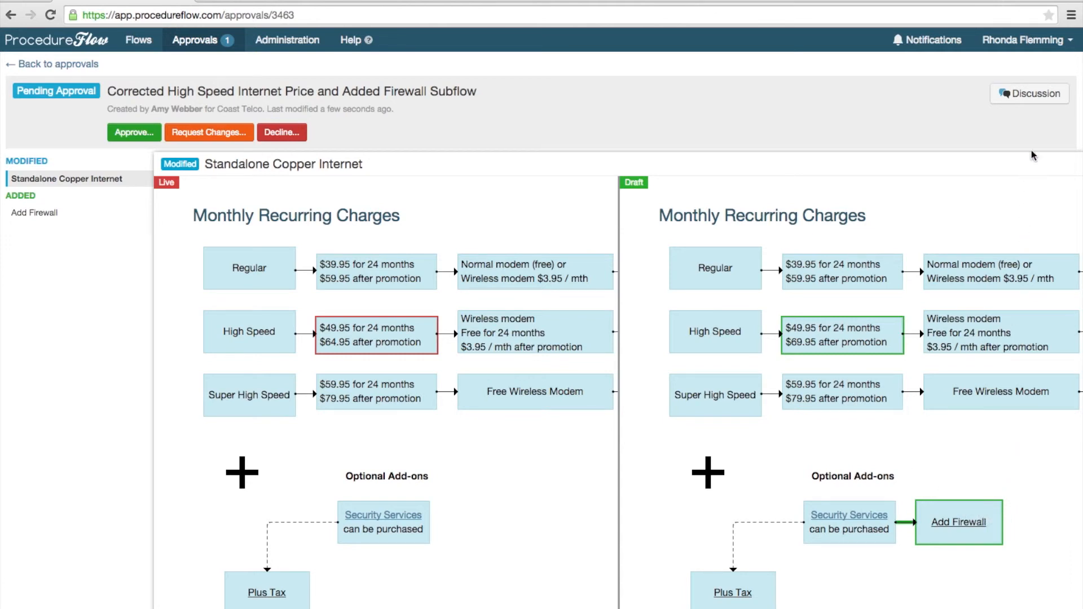
pyautogui.click(1041, 97)
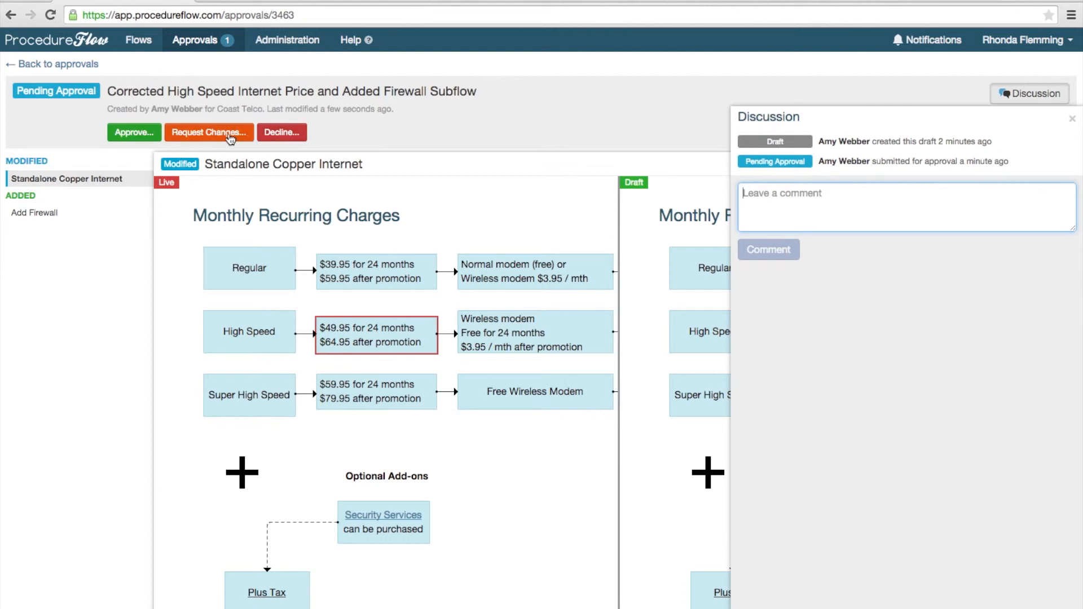
pyautogui.click(134, 133)
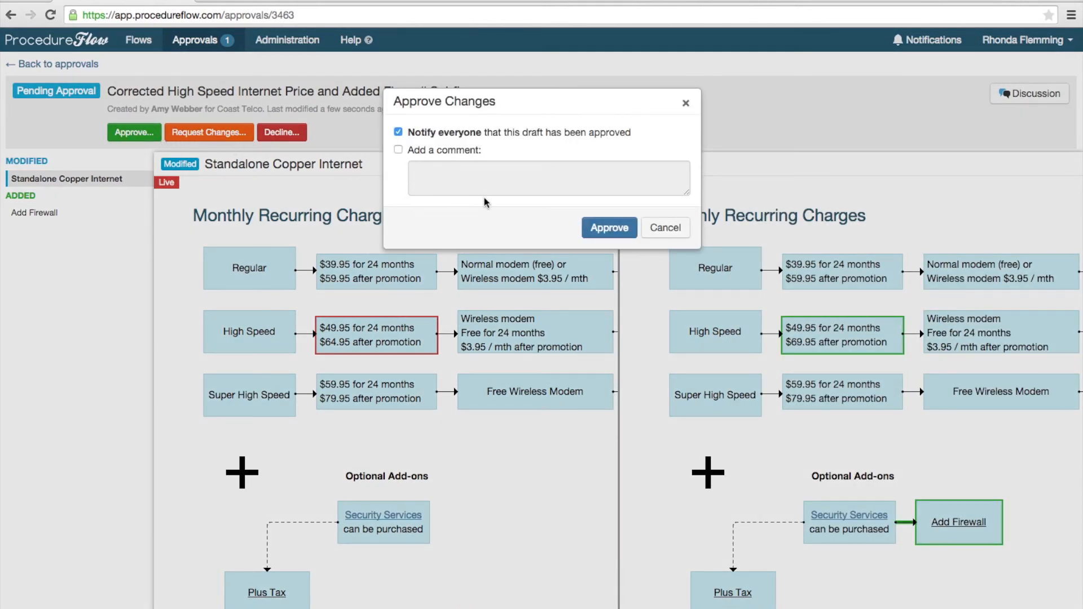
pyautogui.click(616, 232)
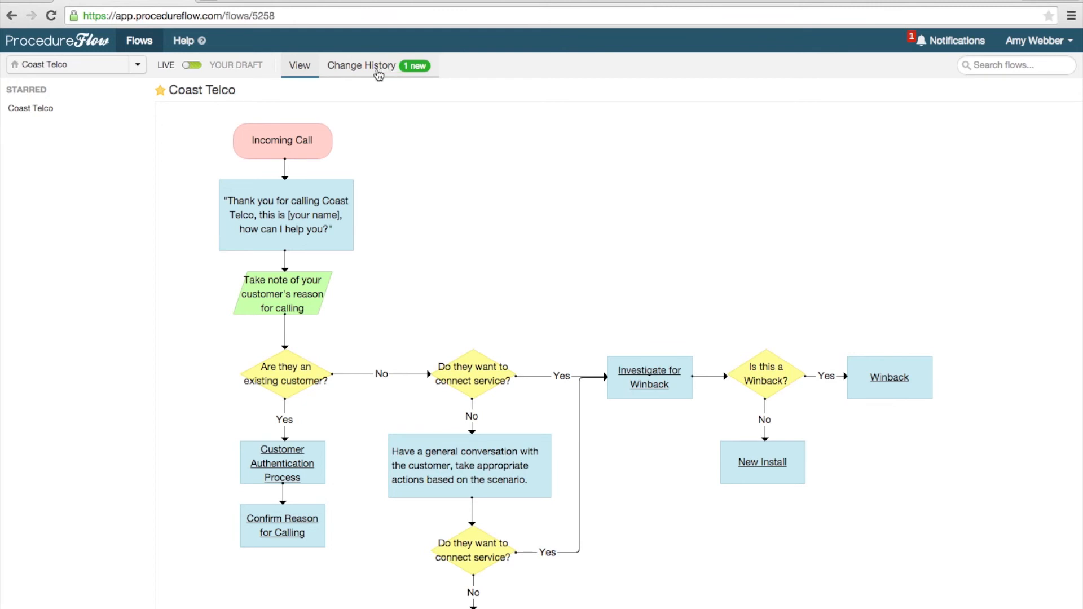
# Step: Open the newest Corrected High Speed Internet Price and Added Firewall Subflow entry in the Coast Telco change history
pyautogui.click(377, 71)
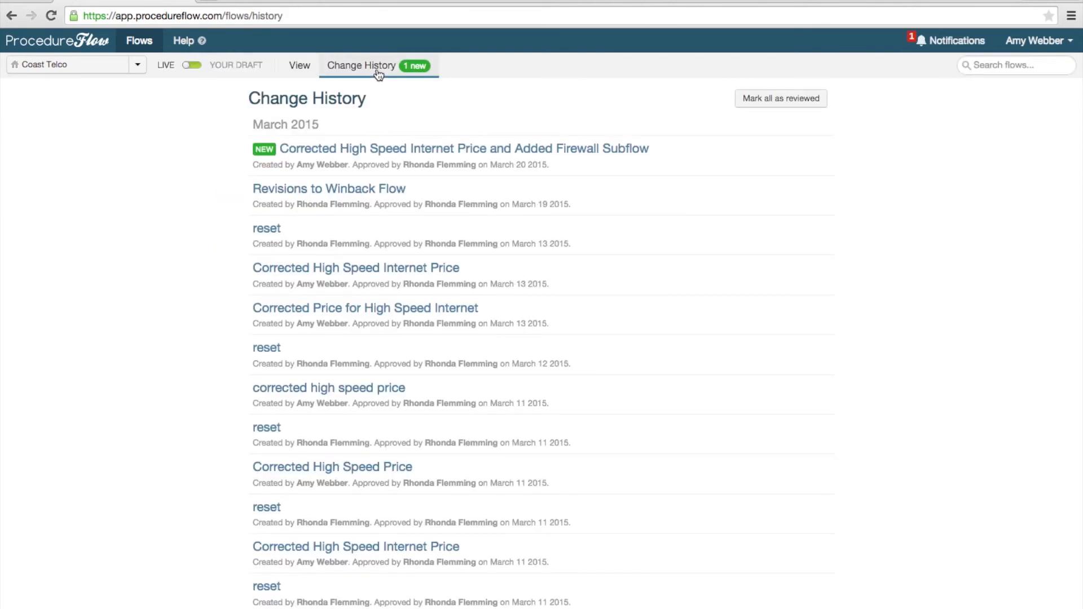
pyautogui.click(435, 149)
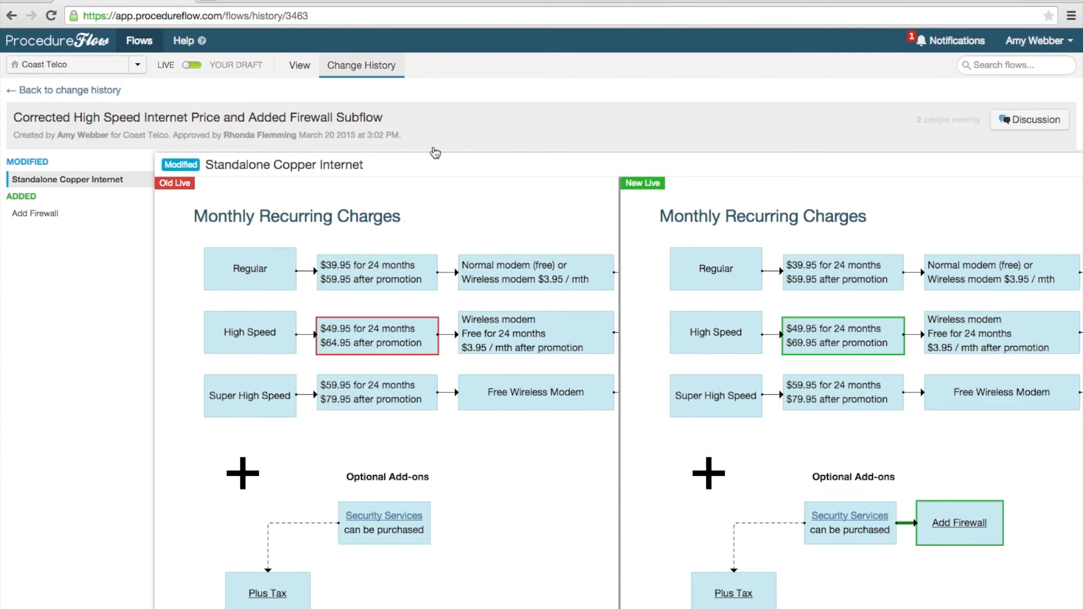